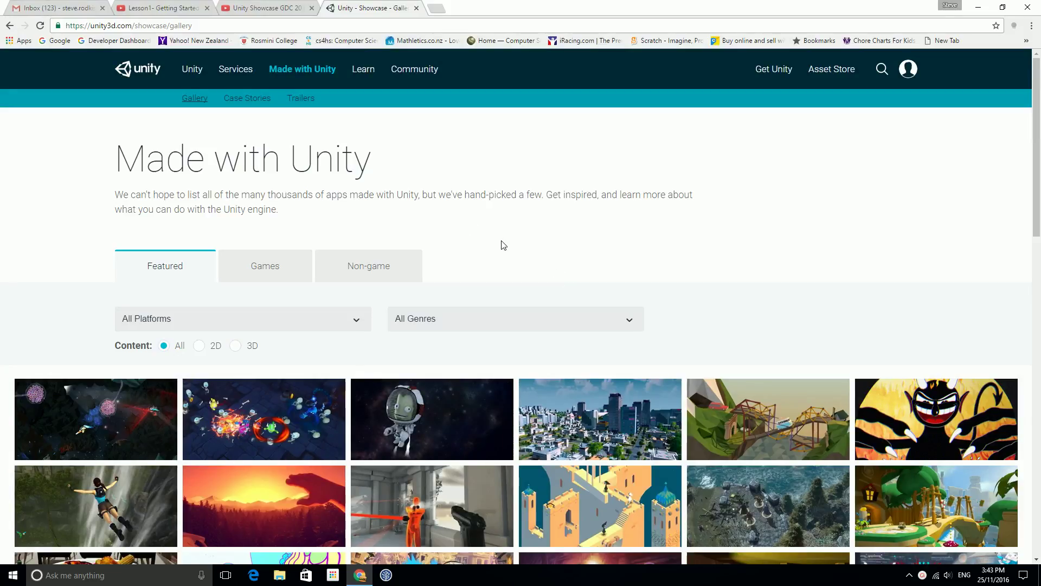
Scroll the Made with Unity gallery down and back up, then minimize Chrome
{"action": "scroll", "coordinate": [505, 247], "scroll_direction": "down", "scroll_amount": 1}
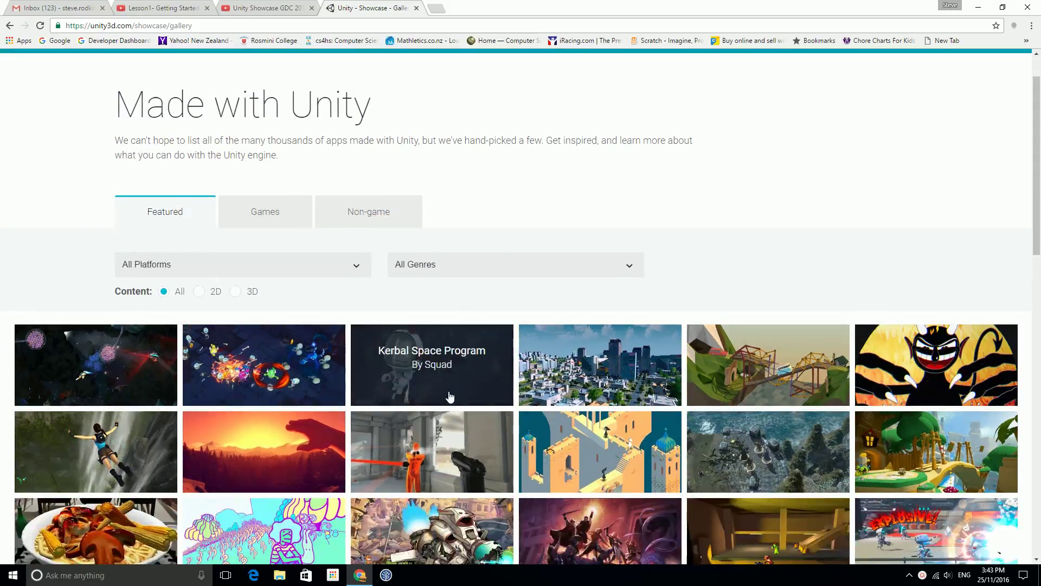
{"action": "scroll", "coordinate": [442, 374], "scroll_direction": "down", "scroll_amount": 3}
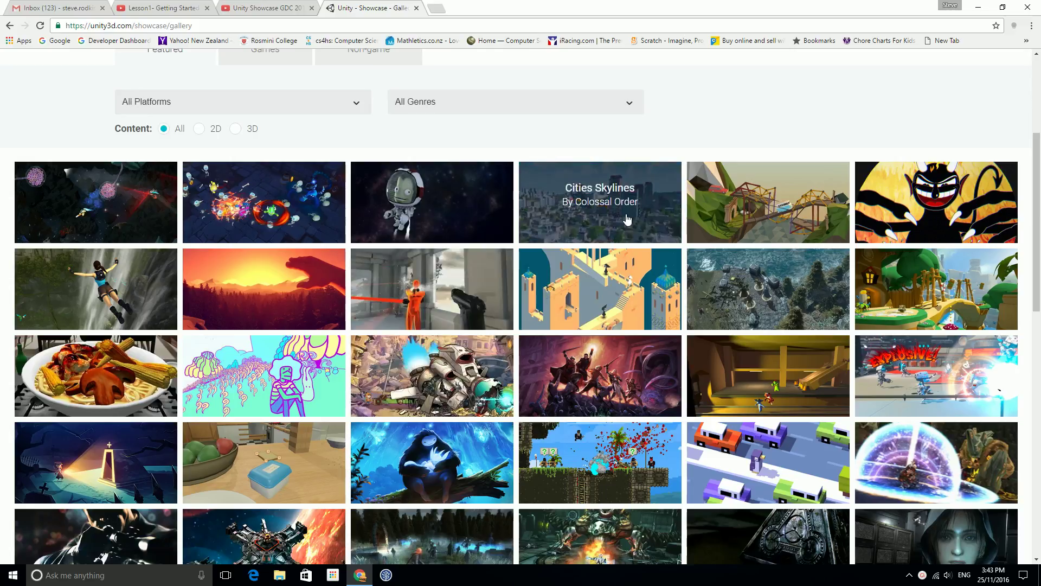
{"action": "scroll", "coordinate": [665, 237], "scroll_direction": "up", "scroll_amount": 4}
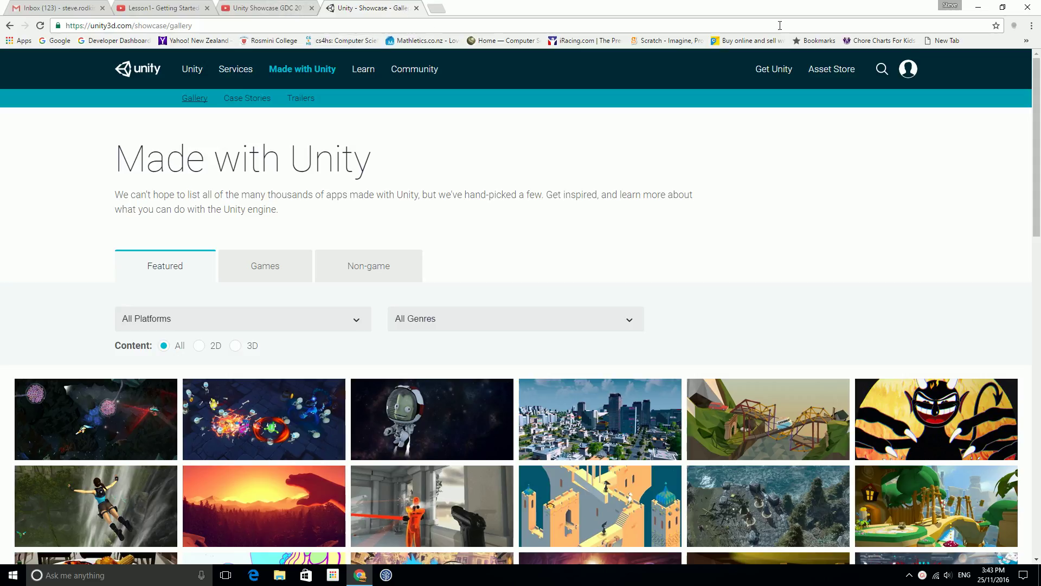
{"action": "left_click", "coordinate": [976, 9]}
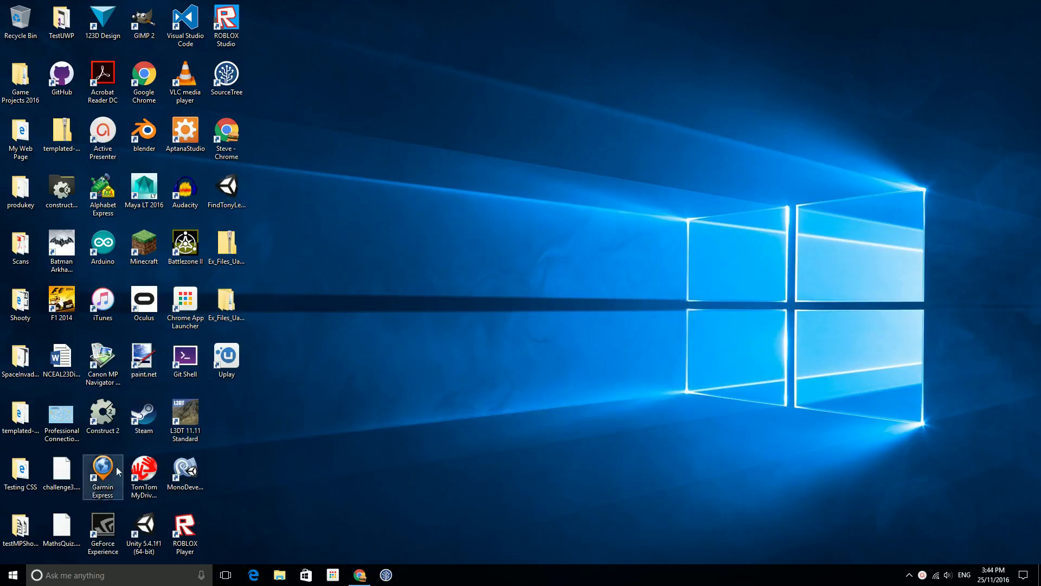
Launch Unity 5.4.1f1 from the desktop shortcut and start a new project
{"action": "double_click", "coordinate": [144, 526]}
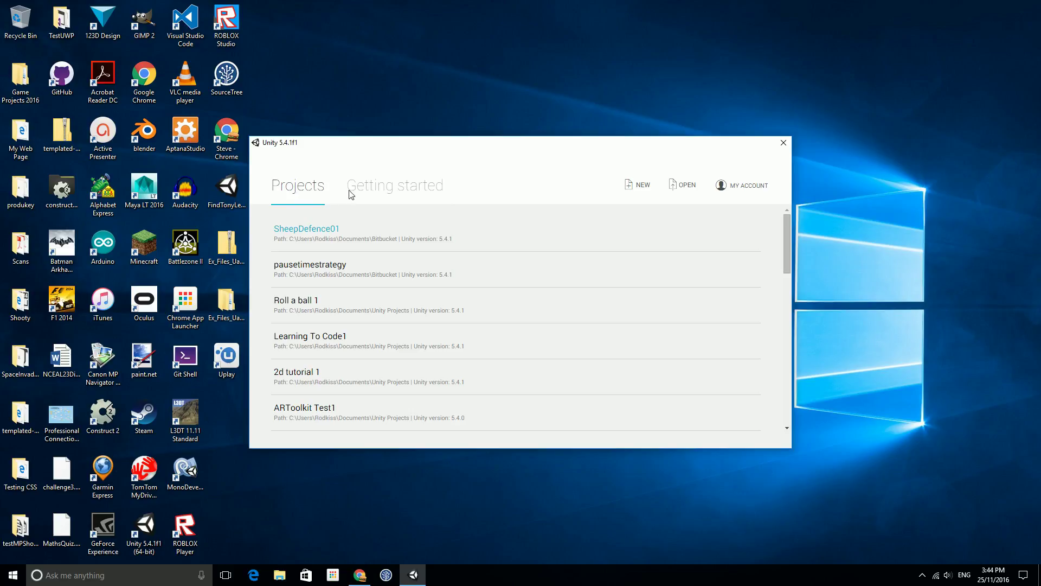
{"action": "left_click", "coordinate": [644, 187]}
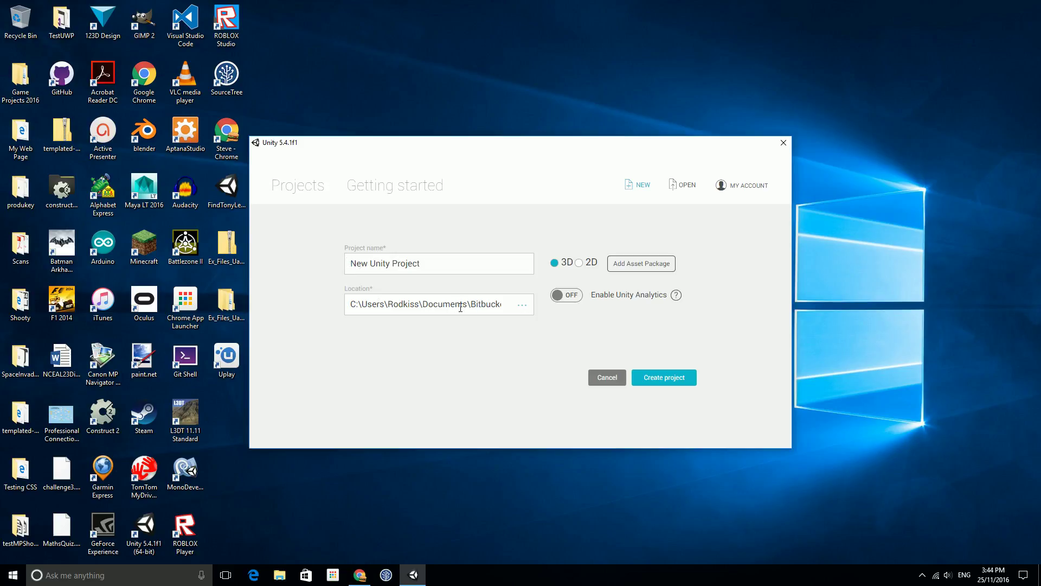
Browse to Documents > Unity Projects in the location picker, then cancel it
{"action": "left_click", "coordinate": [524, 307]}
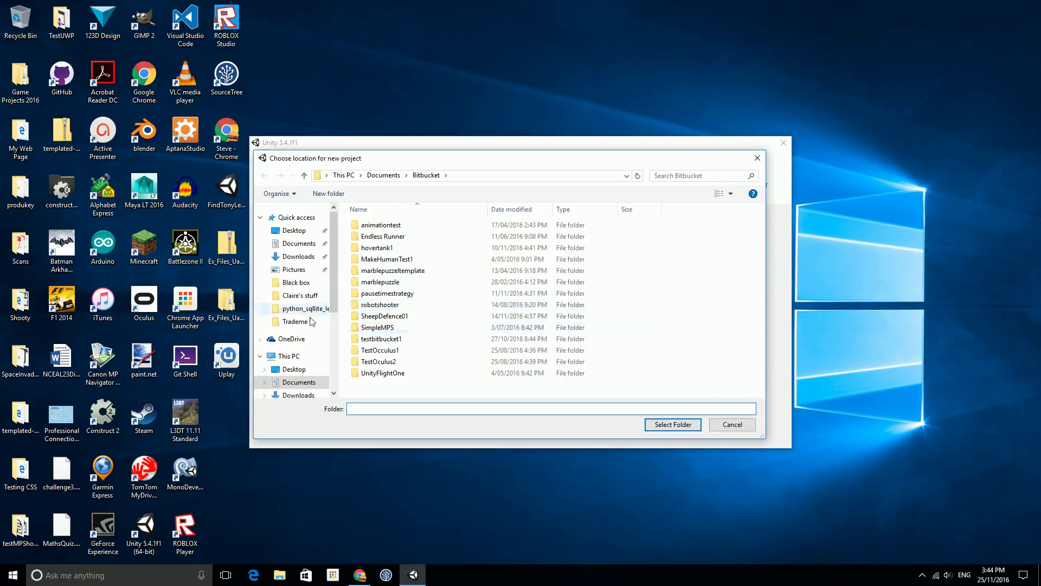
{"action": "left_click", "coordinate": [299, 382]}
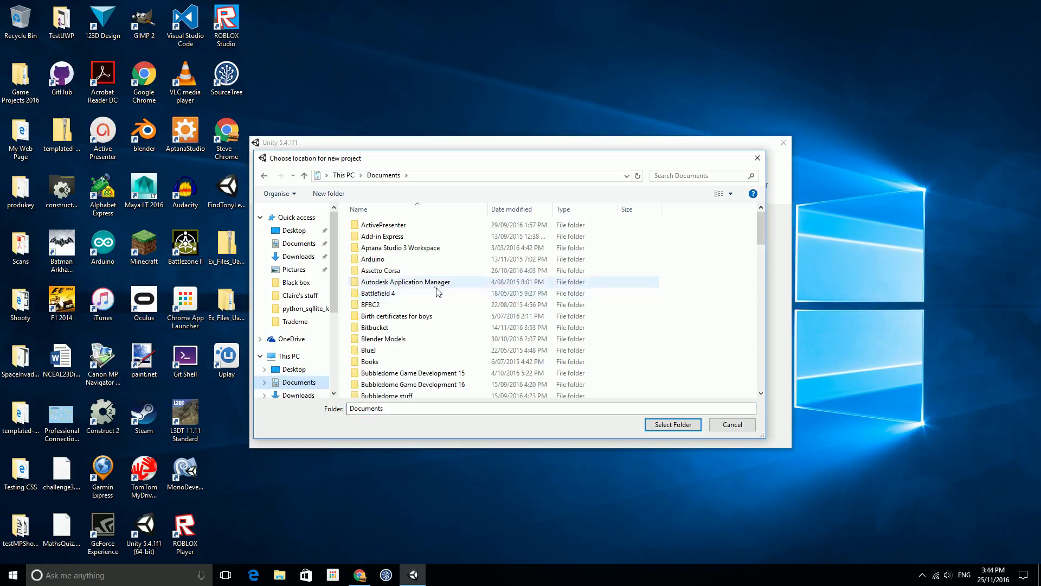
{"action": "scroll", "coordinate": [436, 295], "scroll_direction": "down", "scroll_amount": 10}
{"action": "scroll", "coordinate": [438, 297], "scroll_direction": "down", "scroll_amount": 12}
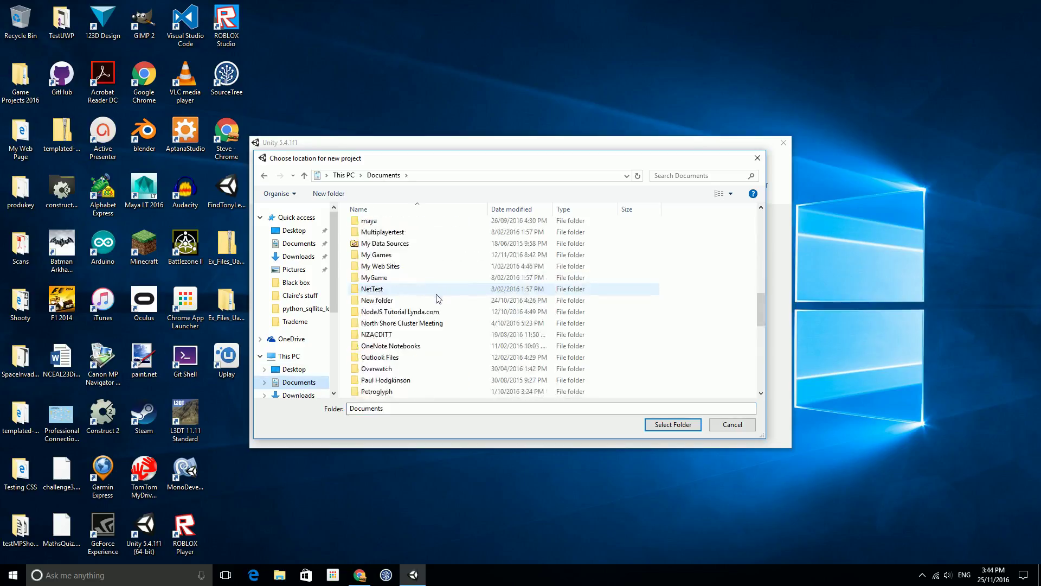
{"action": "scroll", "coordinate": [438, 298], "scroll_direction": "down", "scroll_amount": 1}
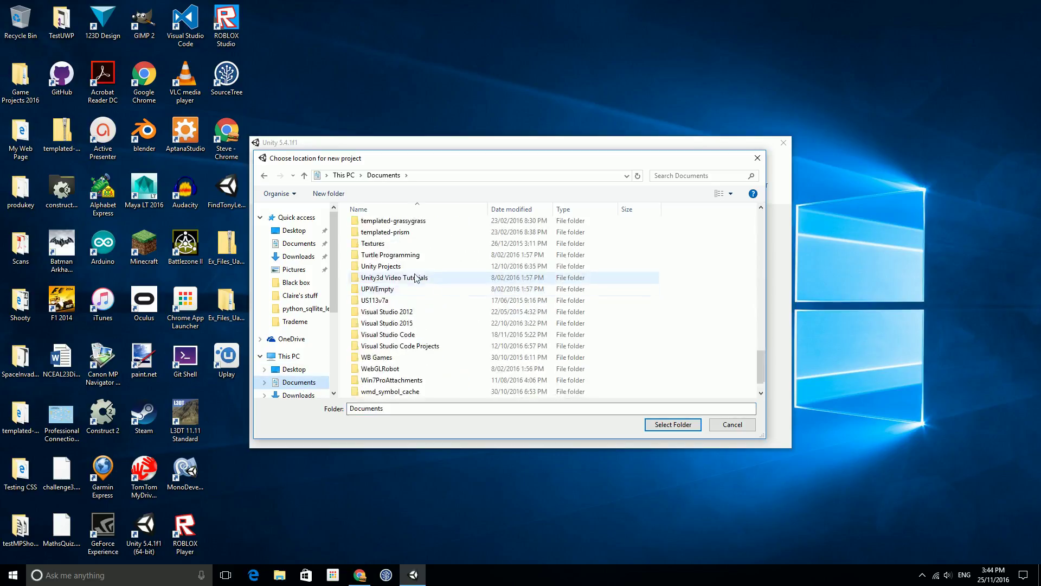
{"action": "double_click", "coordinate": [429, 267]}
{"action": "scroll", "coordinate": [427, 257], "scroll_direction": "down", "scroll_amount": 5}
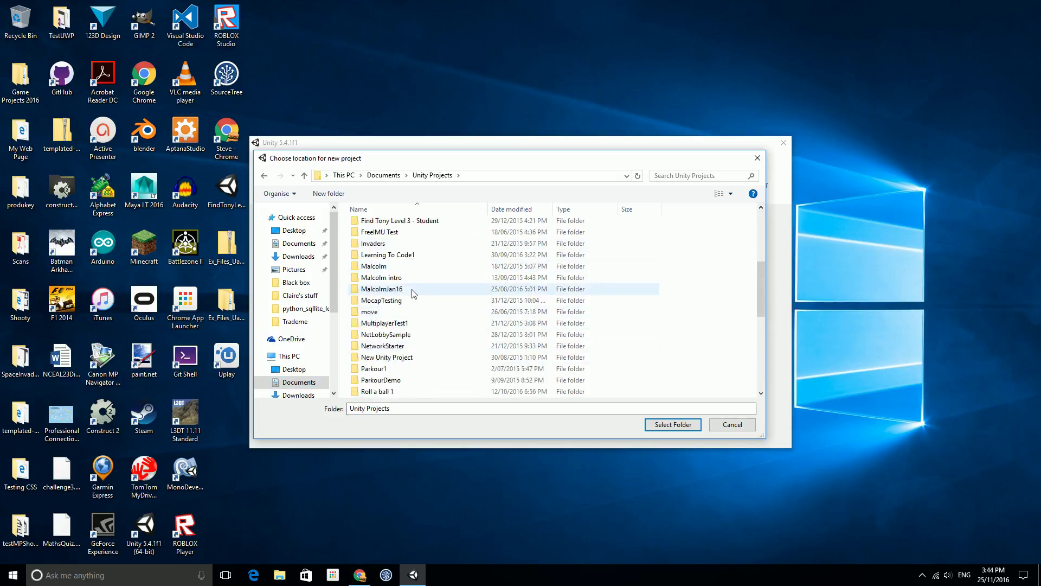
{"action": "scroll", "coordinate": [414, 293], "scroll_direction": "up", "scroll_amount": 5}
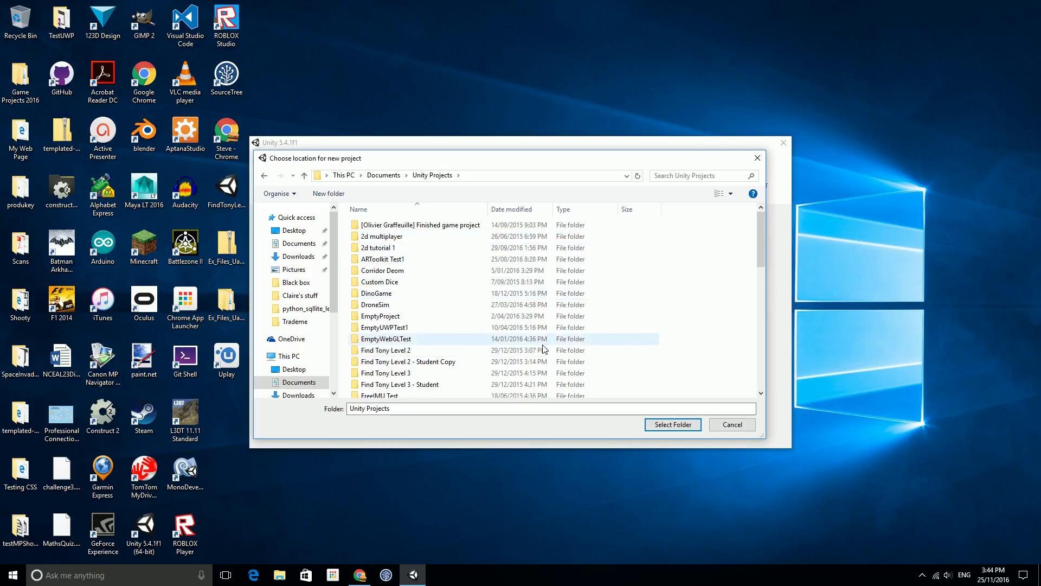
{"action": "left_click", "coordinate": [736, 426]}
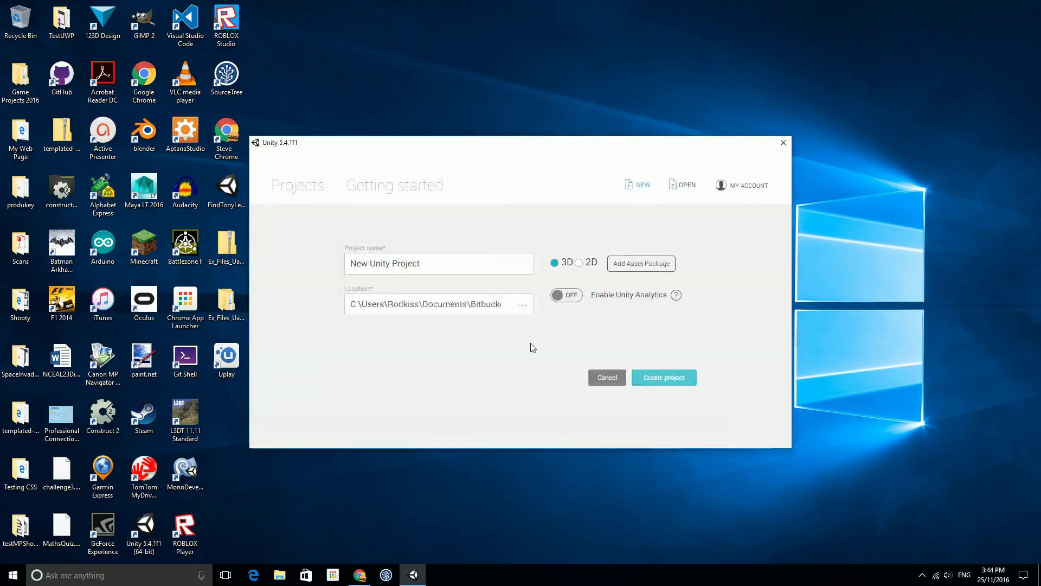
Set the new project's location to the Documents\Unity Projects folder
{"action": "left_click", "coordinate": [523, 305]}
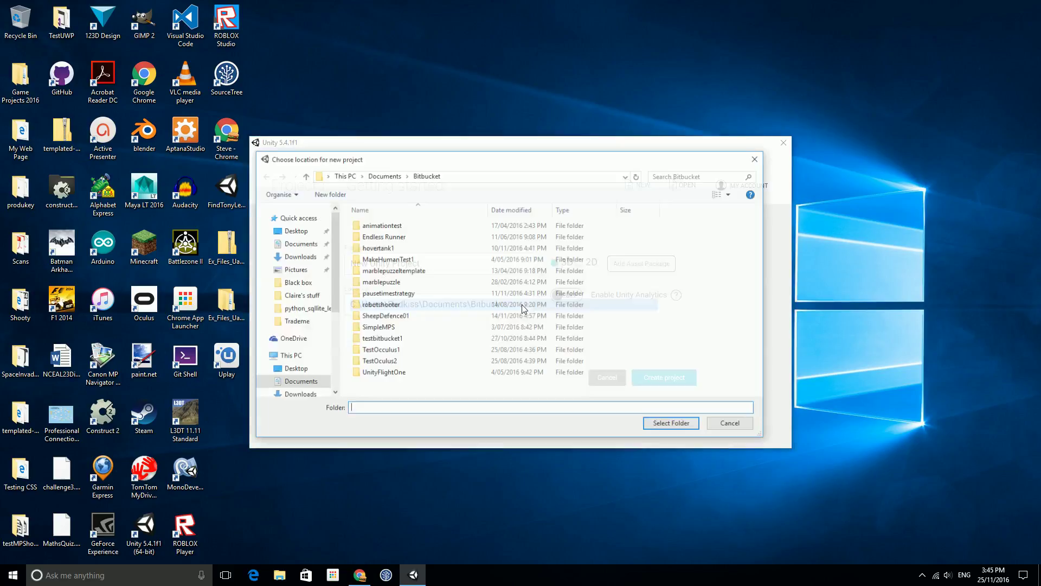
{"action": "left_click", "coordinate": [310, 384]}
{"action": "scroll", "coordinate": [386, 342], "scroll_direction": "down", "scroll_amount": 10}
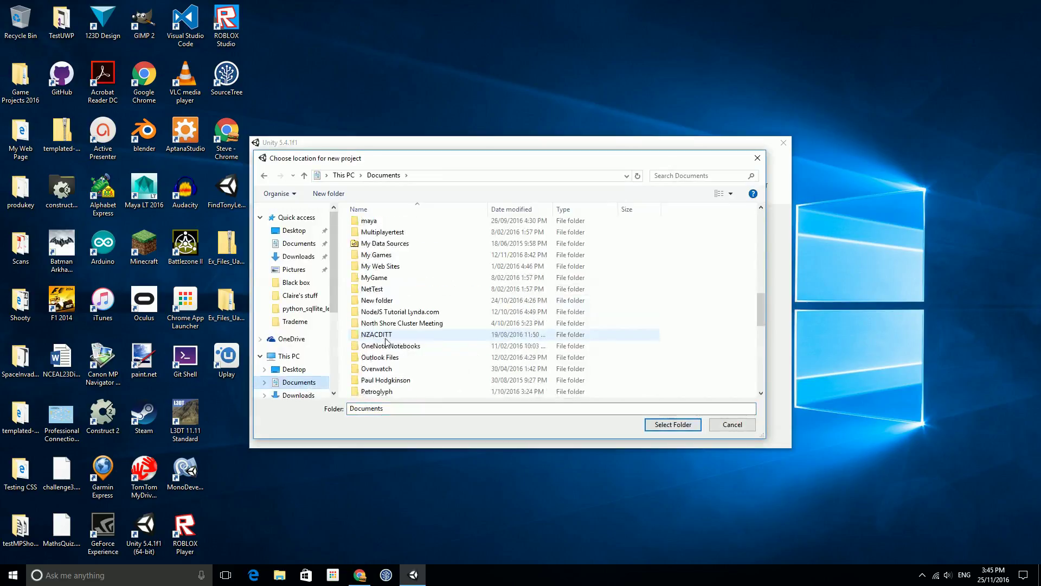
{"action": "scroll", "coordinate": [387, 342], "scroll_direction": "down", "scroll_amount": 8}
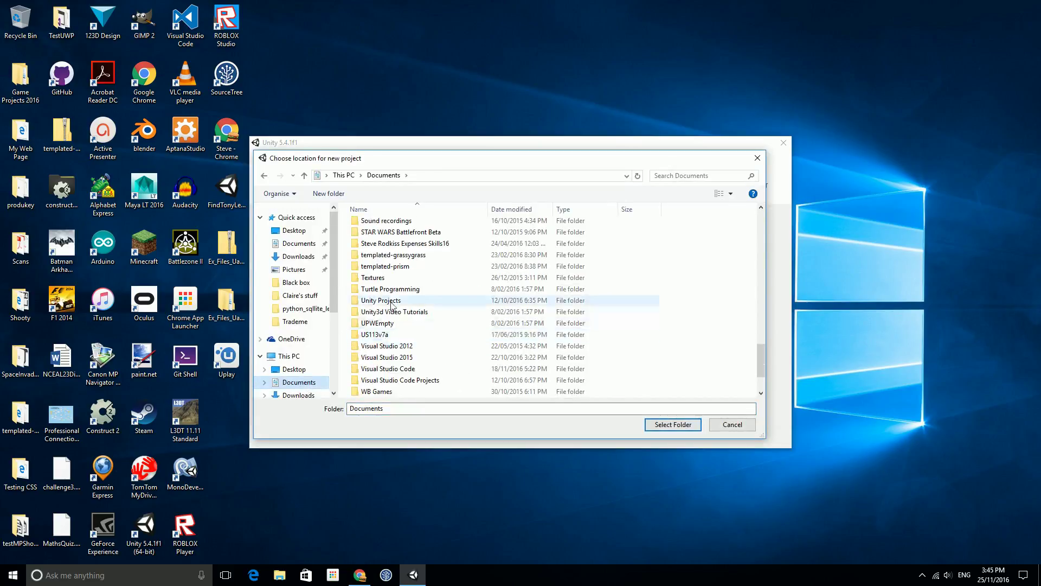
{"action": "double_click", "coordinate": [392, 302]}
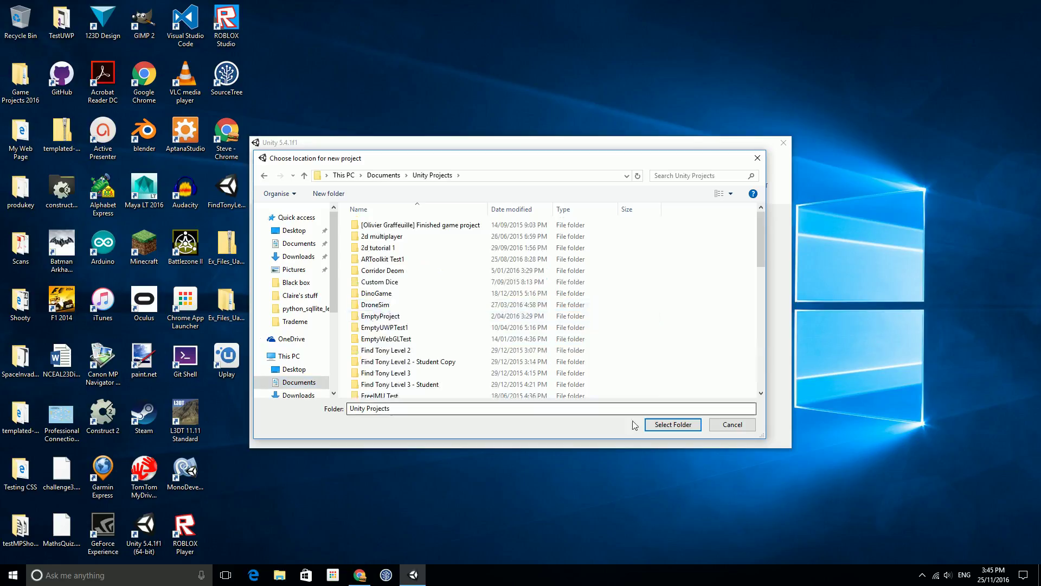
{"action": "left_click", "coordinate": [657, 425]}
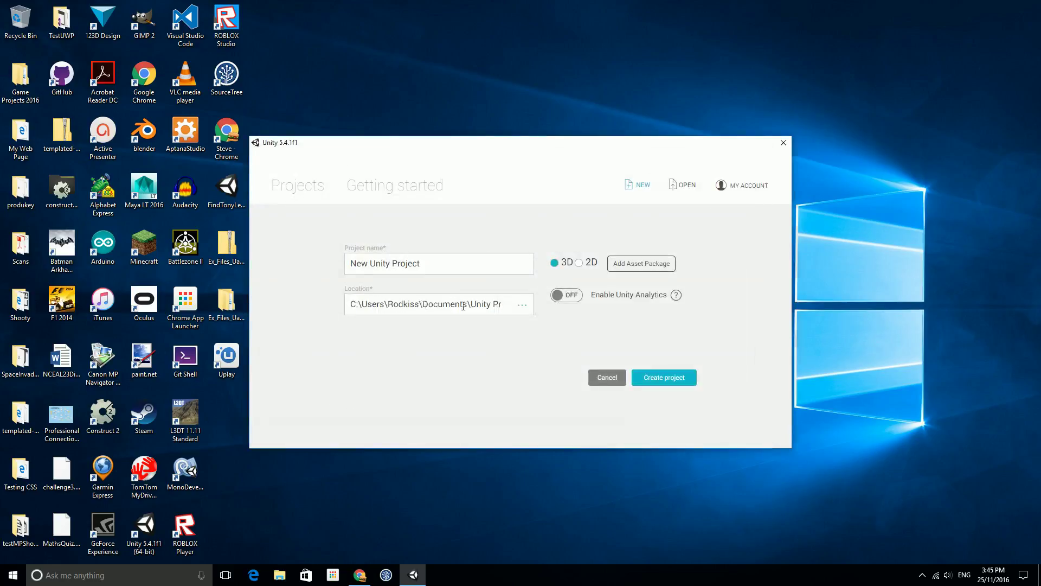
Replace 'New Unity Project' with the name Lesson1 and create the project
{"action": "left_click_drag", "start_coordinate": [428, 264], "coordinate": [335, 269]}
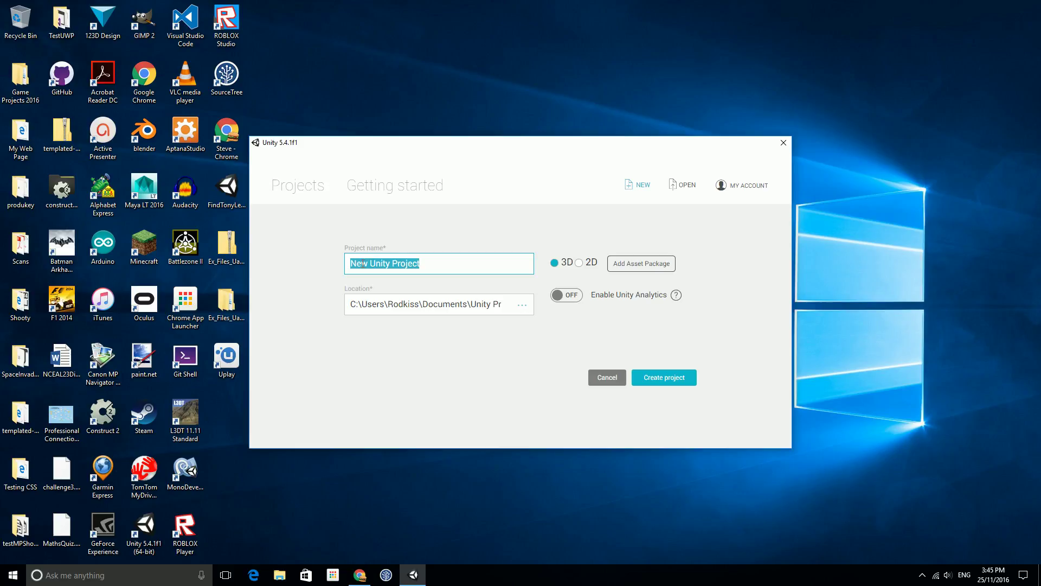
{"action": "type", "text": "Lesson1"}
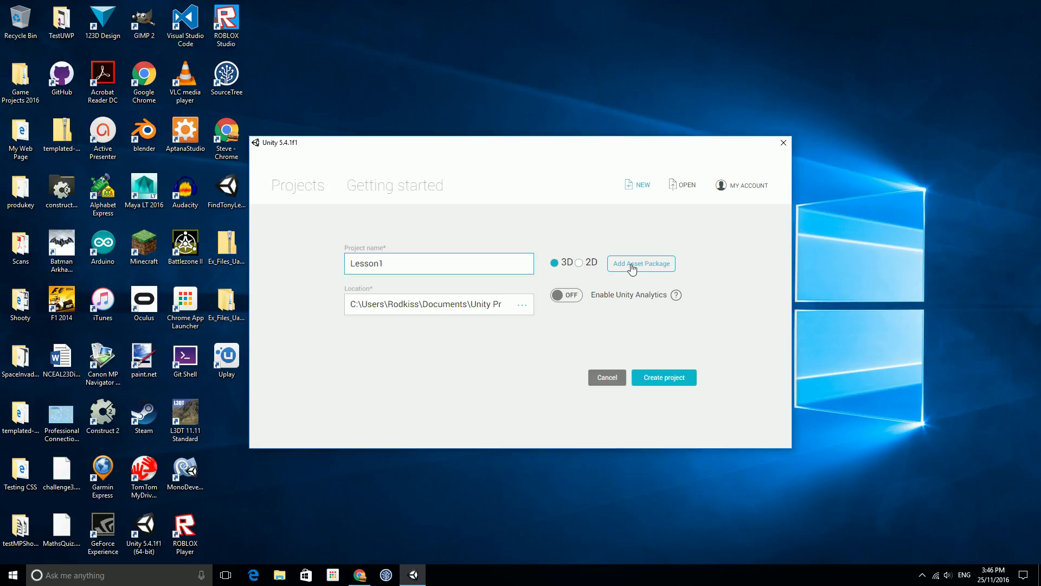
{"action": "left_click", "coordinate": [644, 381]}
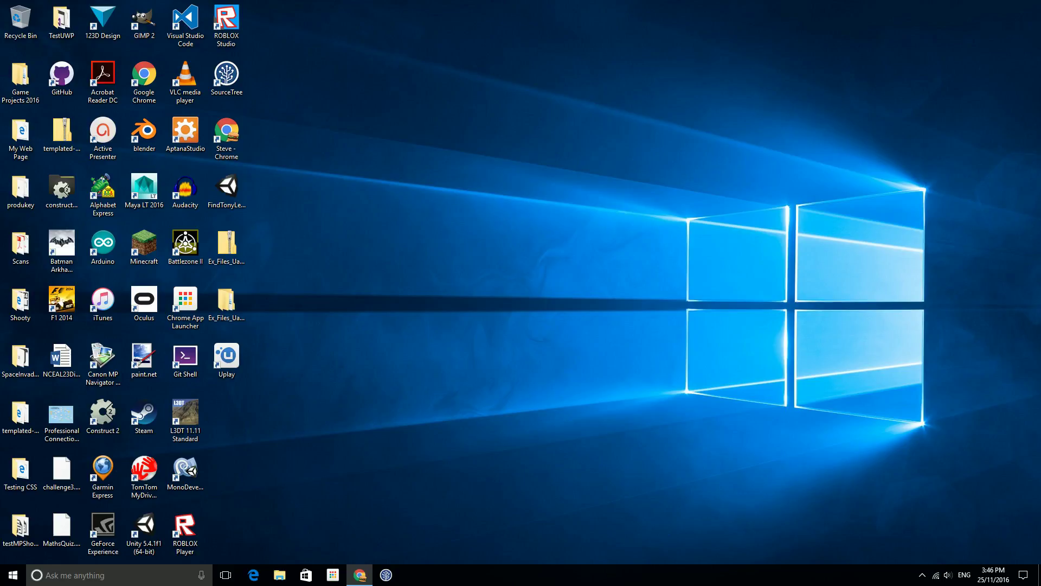
Orbit the Scene view around the default Main Camera and Directional Light
{"action": "left_click", "coordinate": [921, 574]}
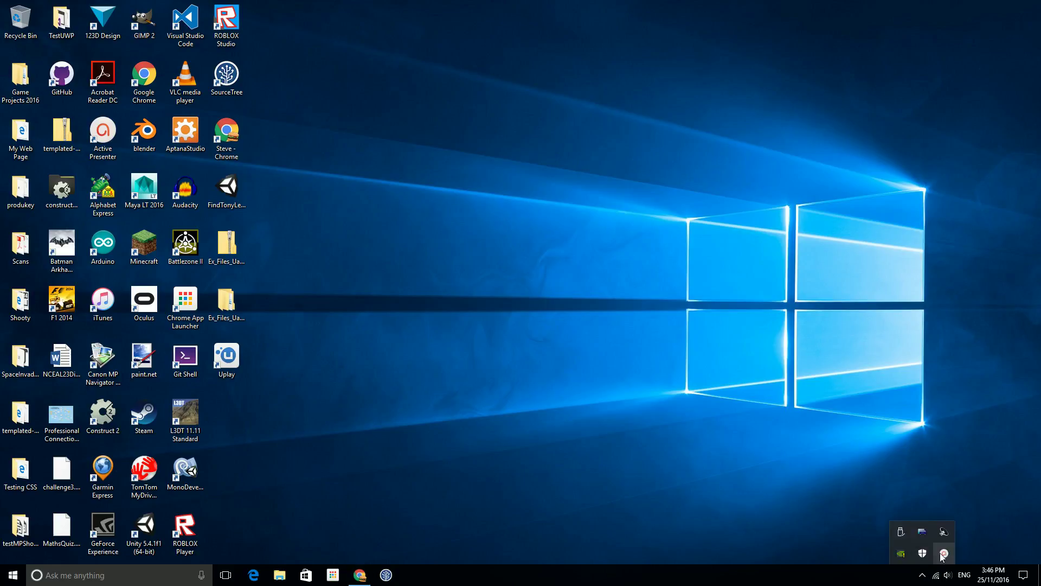
{"action": "mouse_move", "coordinate": [943, 553]}
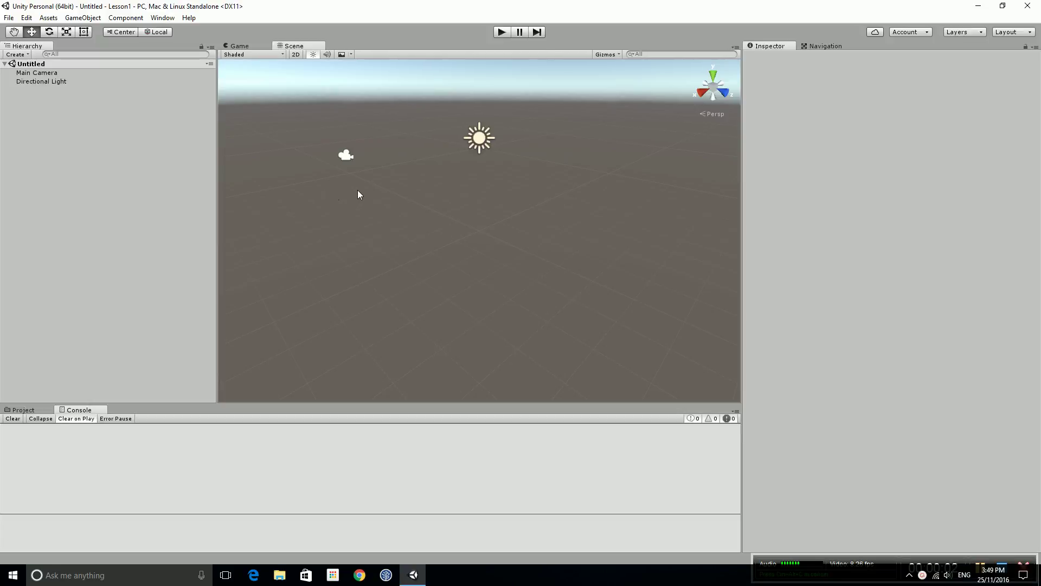
{"action": "left_click_drag", "start_coordinate": [359, 190], "coordinate": [421, 153], "text": "alt"}
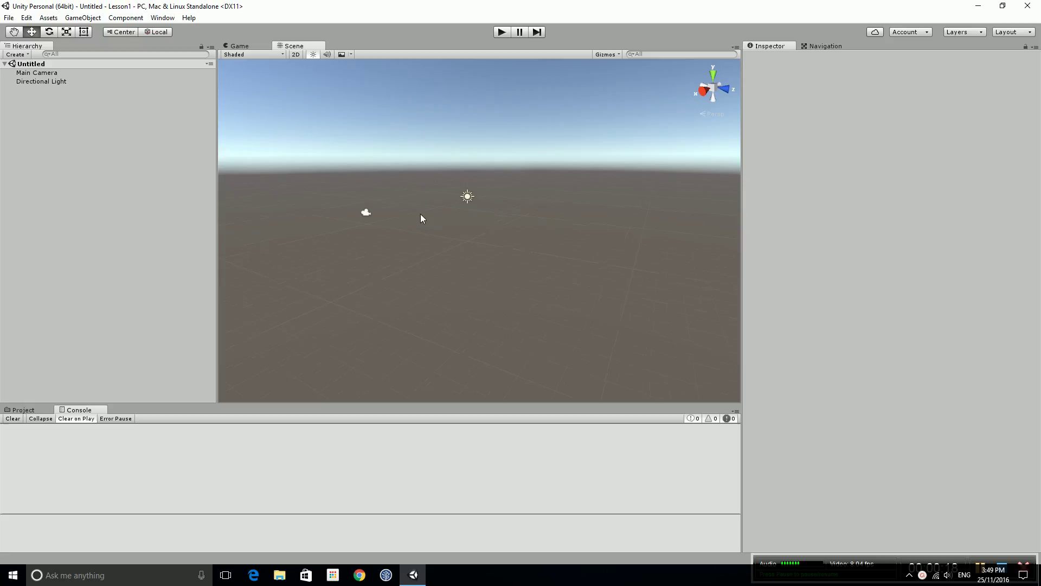
{"action": "left_click_drag", "start_coordinate": [414, 213], "coordinate": [388, 201], "text": "alt"}
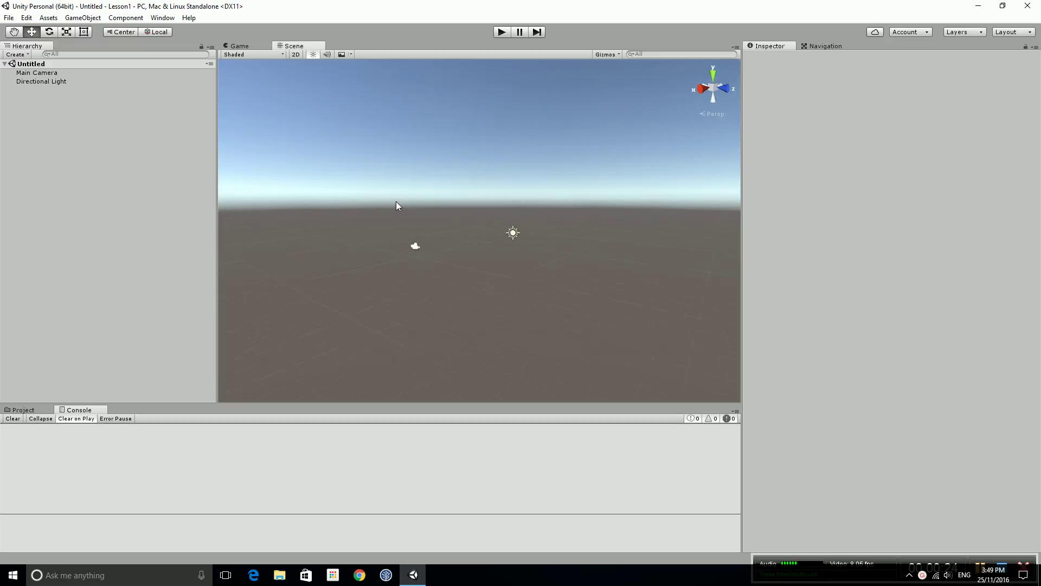
{"action": "right_click_drag", "start_coordinate": [414, 207], "coordinate": [415, 211]}
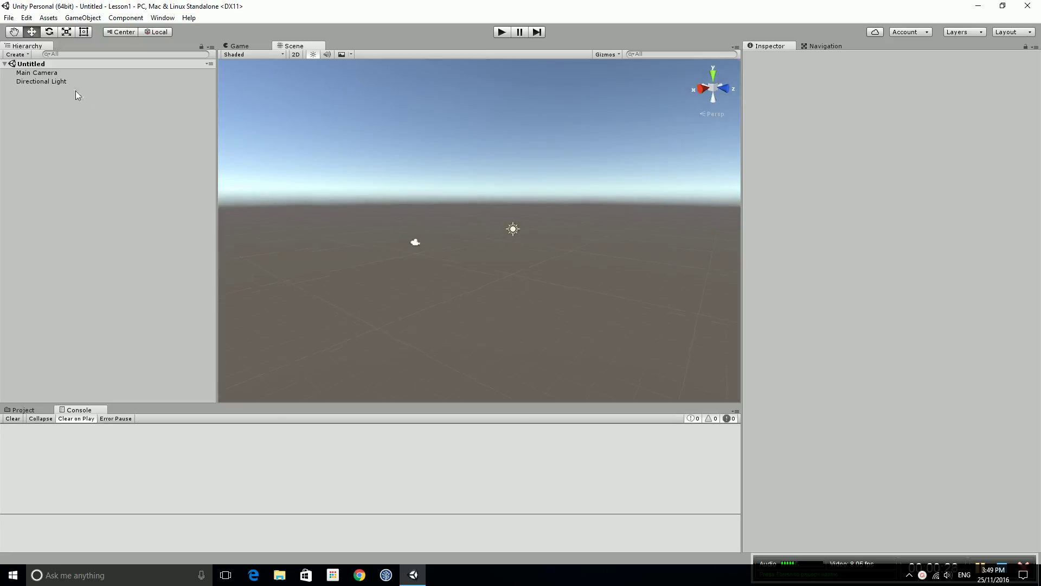
Compare Main Camera and Directional Light in the Inspector, then show the empty Assets folder
{"action": "left_click", "coordinate": [34, 74]}
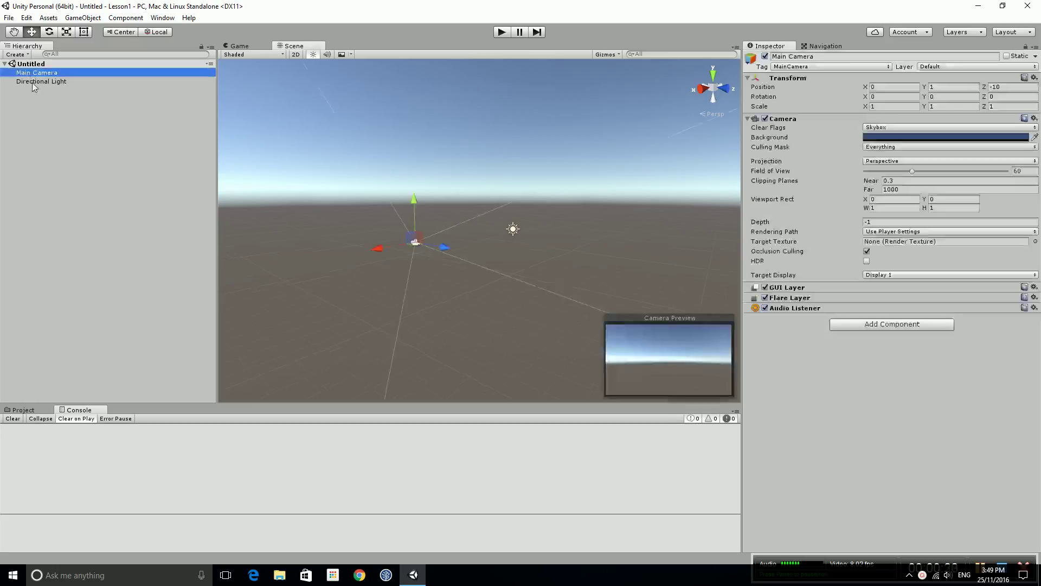
{"action": "left_click", "coordinate": [31, 82]}
{"action": "left_click", "coordinate": [34, 73]}
{"action": "left_click", "coordinate": [35, 81]}
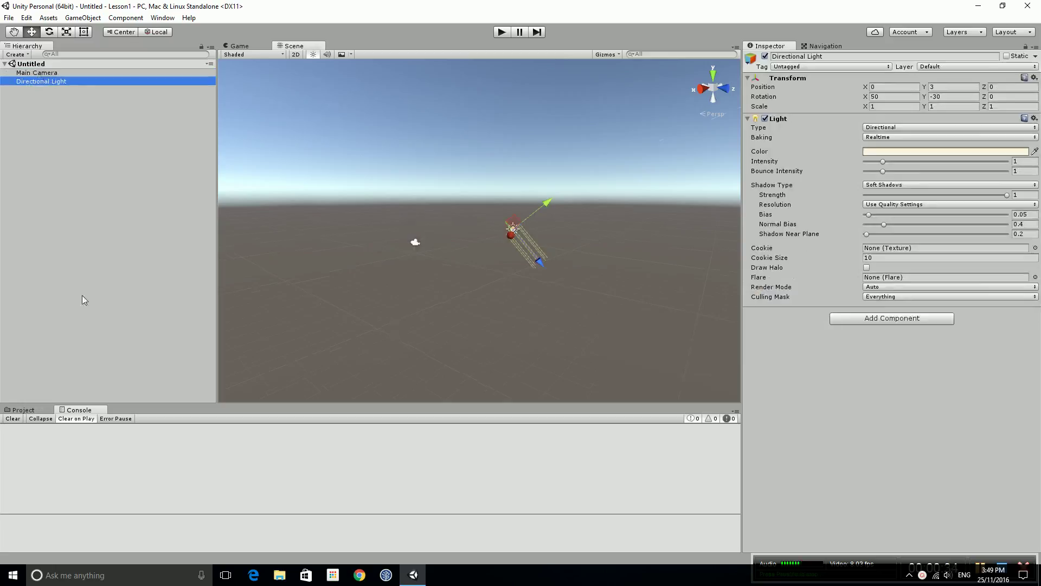
{"action": "left_click", "coordinate": [32, 410]}
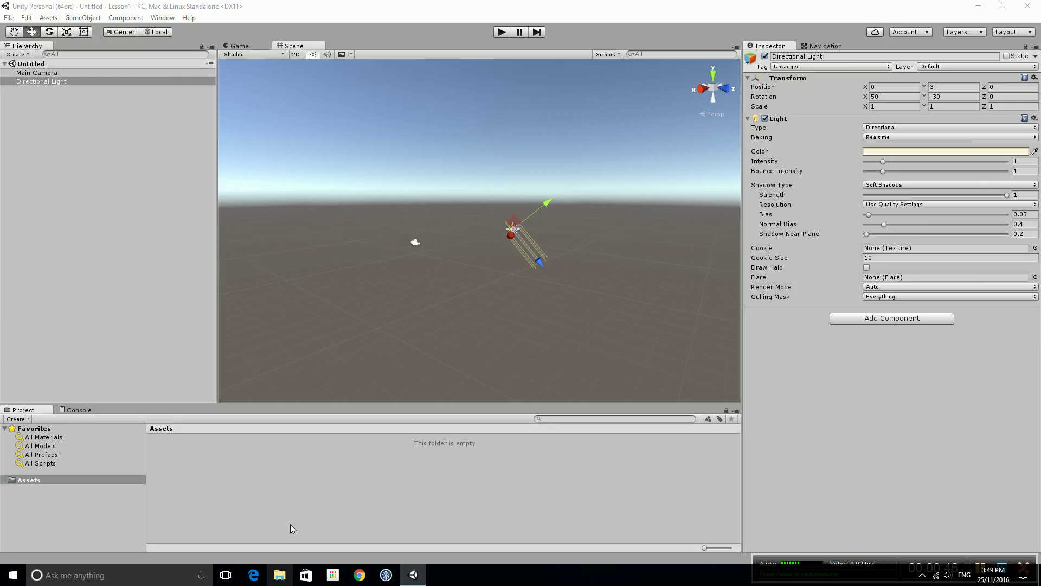
{"action": "left_click", "coordinate": [279, 575]}
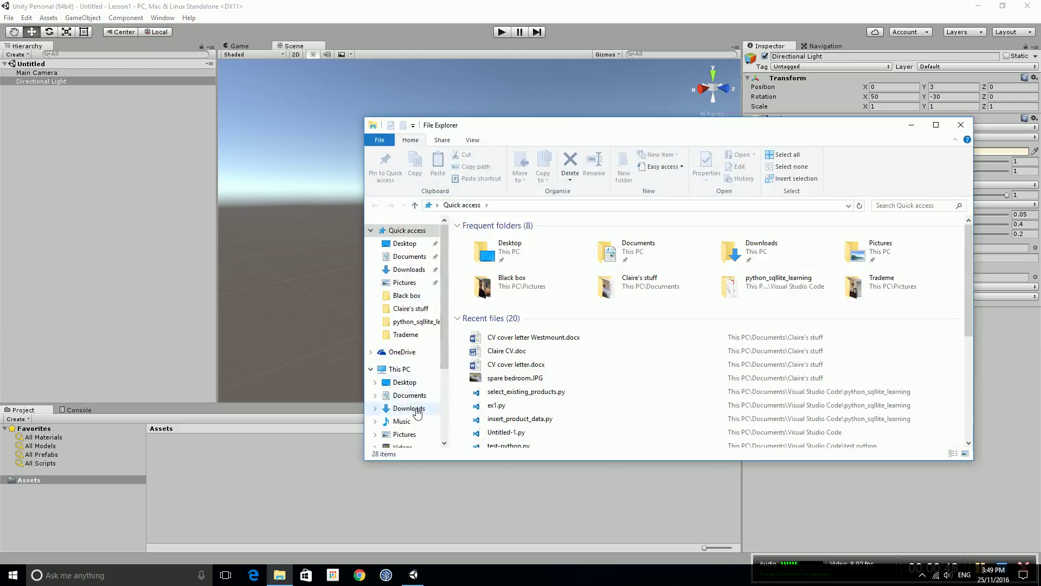
Check that Documents\Unity Projects\Lesson1\Assets is empty on disk, then close File Explorer
{"action": "left_click", "coordinate": [413, 399]}
{"action": "scroll", "coordinate": [510, 374], "scroll_direction": "down", "scroll_amount": 15}
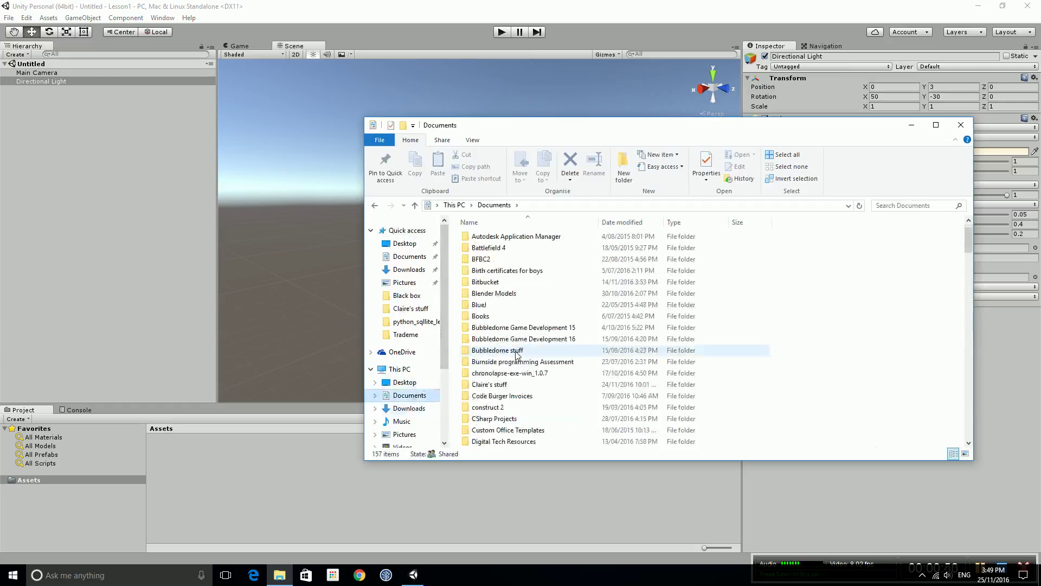
{"action": "scroll", "coordinate": [510, 375], "scroll_direction": "down", "scroll_amount": 10}
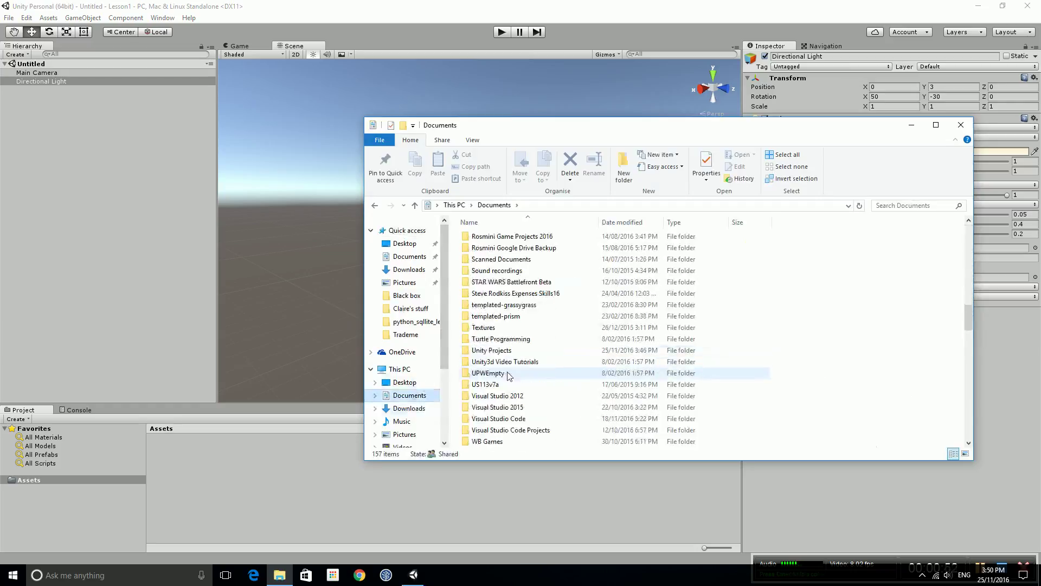
{"action": "scroll", "coordinate": [509, 376], "scroll_direction": "up", "scroll_amount": 1}
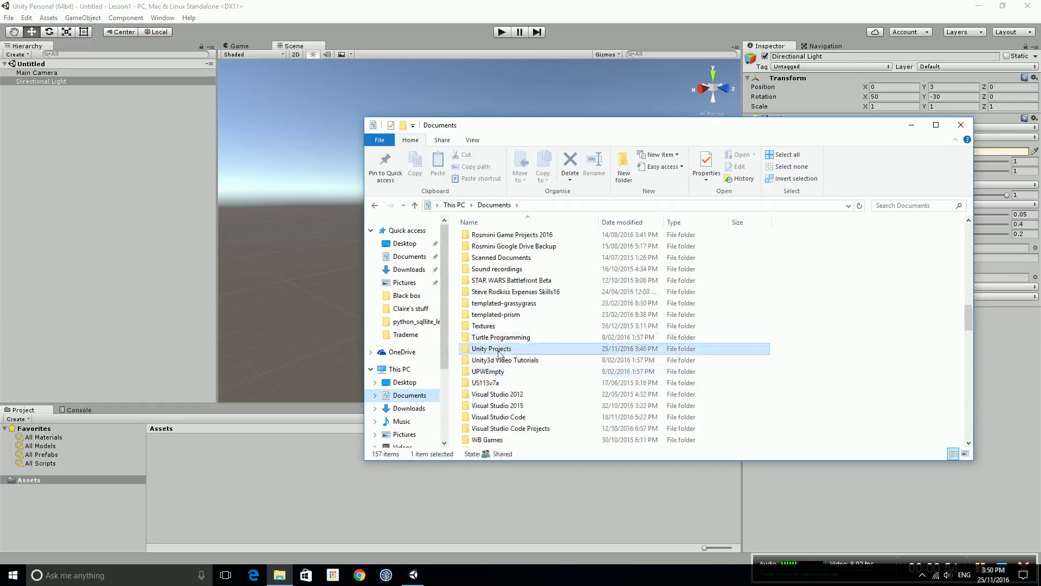
{"action": "double_click", "coordinate": [527, 349]}
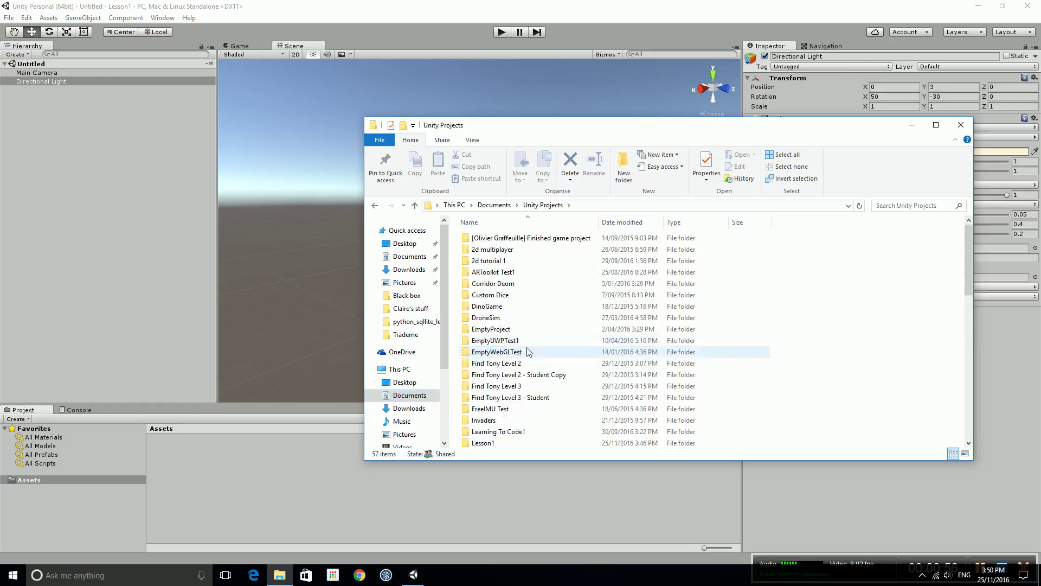
{"action": "scroll", "coordinate": [527, 351], "scroll_direction": "down", "scroll_amount": 3}
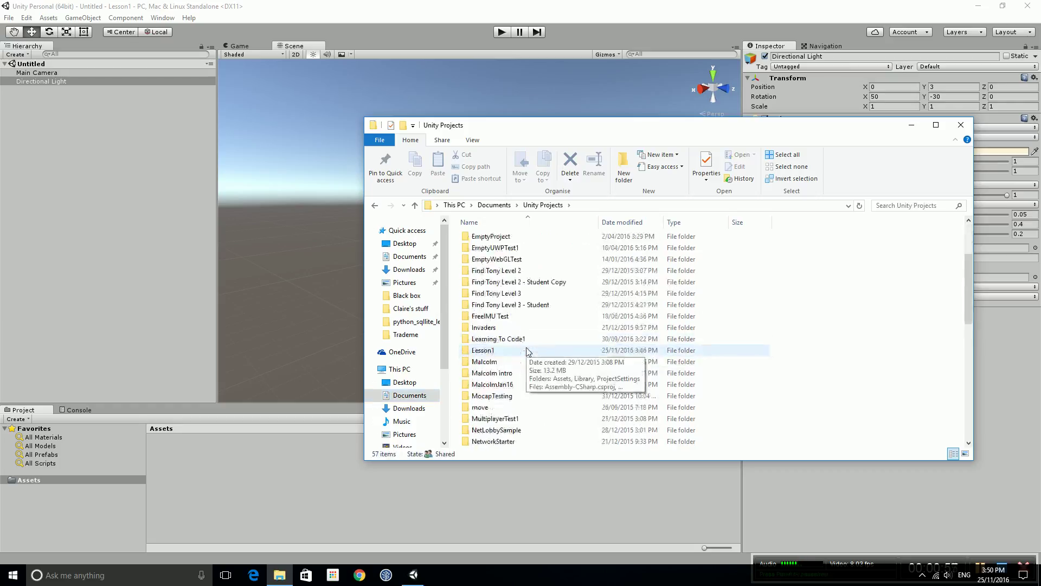
{"action": "left_click", "coordinate": [482, 351]}
{"action": "double_click", "coordinate": [495, 353]}
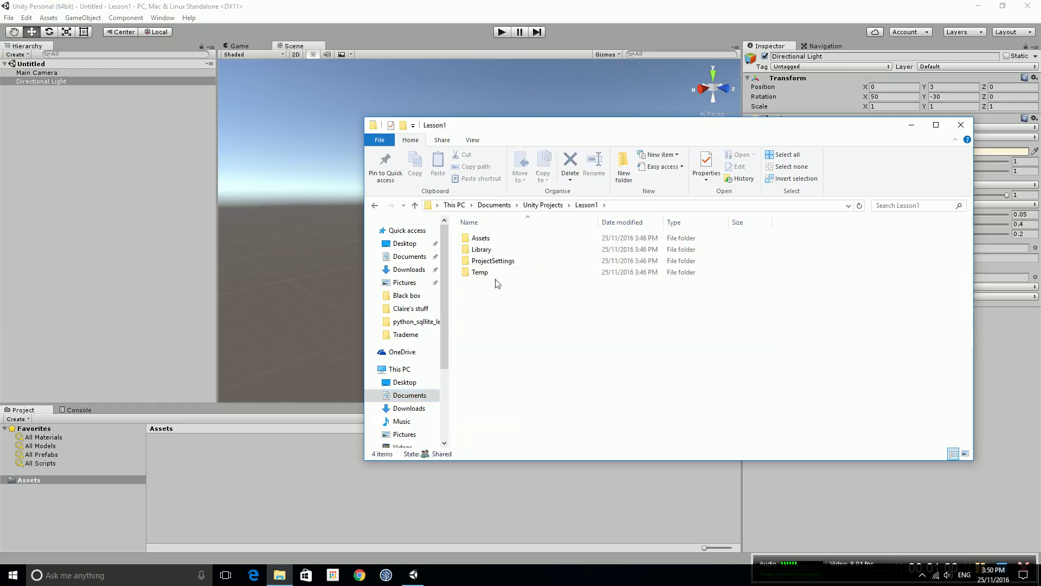
{"action": "double_click", "coordinate": [490, 240]}
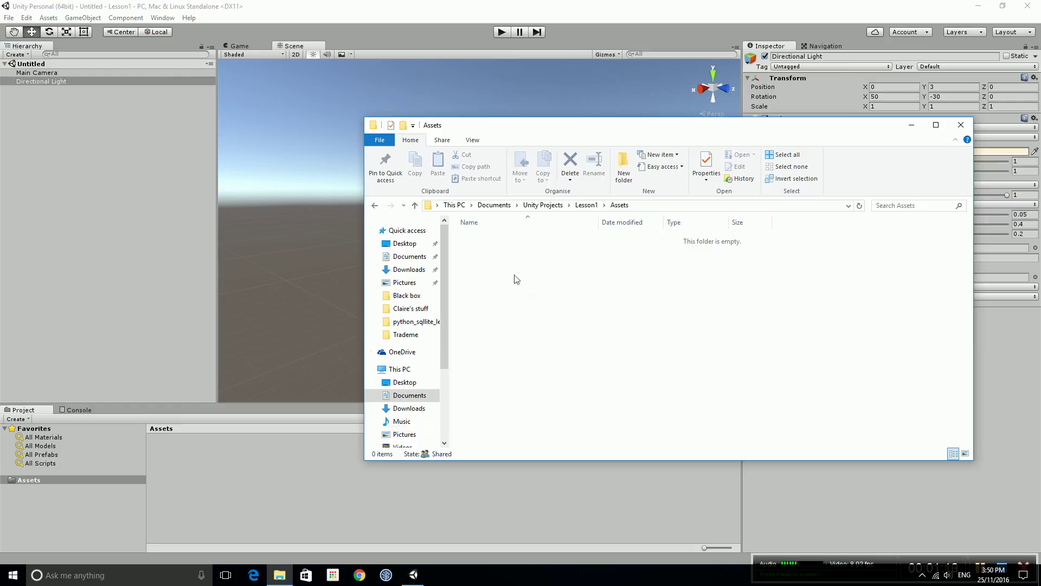
{"action": "left_click_drag", "start_coordinate": [592, 128], "coordinate": [610, 114]}
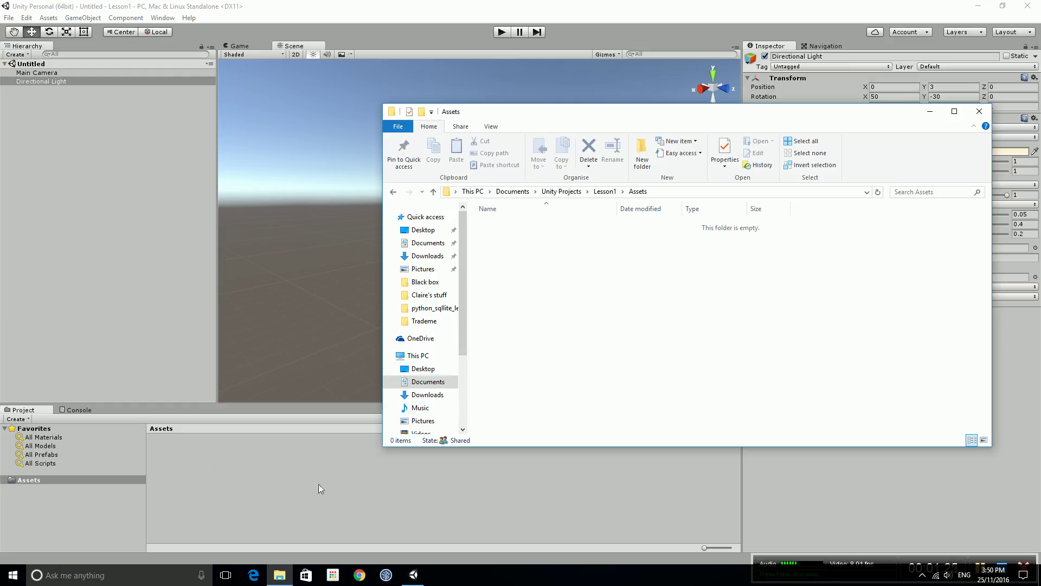
{"action": "left_click", "coordinate": [980, 112]}
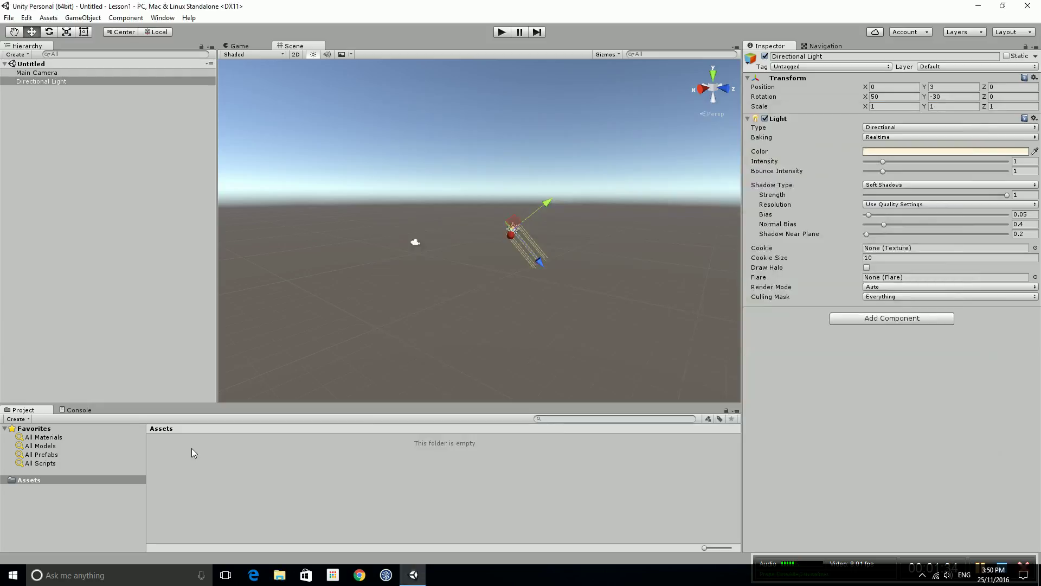
Select Main Camera to view its Transform at 0, 1, -10 and 60 field of view
{"action": "left_click", "coordinate": [52, 74]}
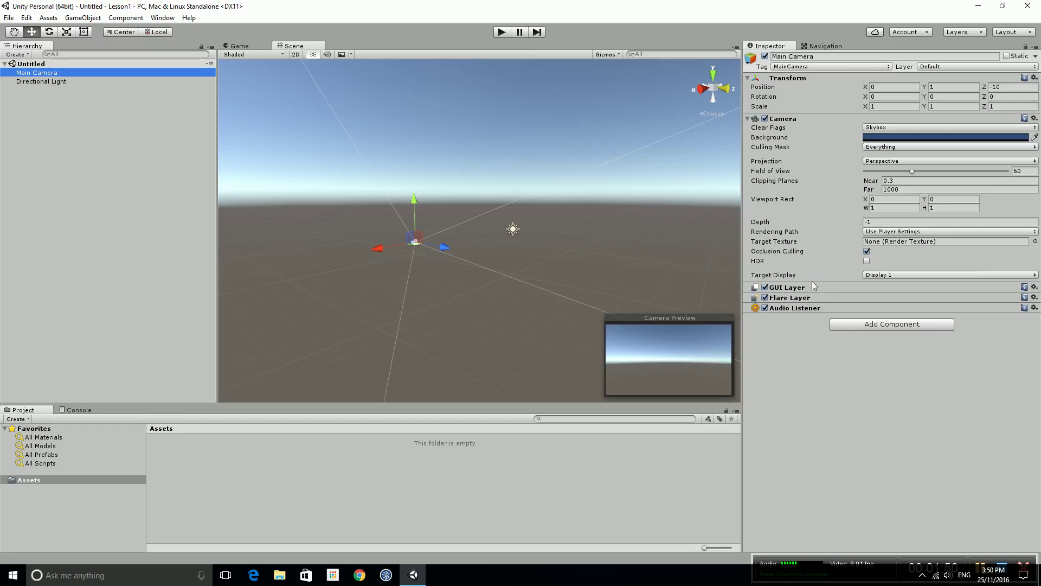
{"action": "left_click", "coordinate": [63, 81]}
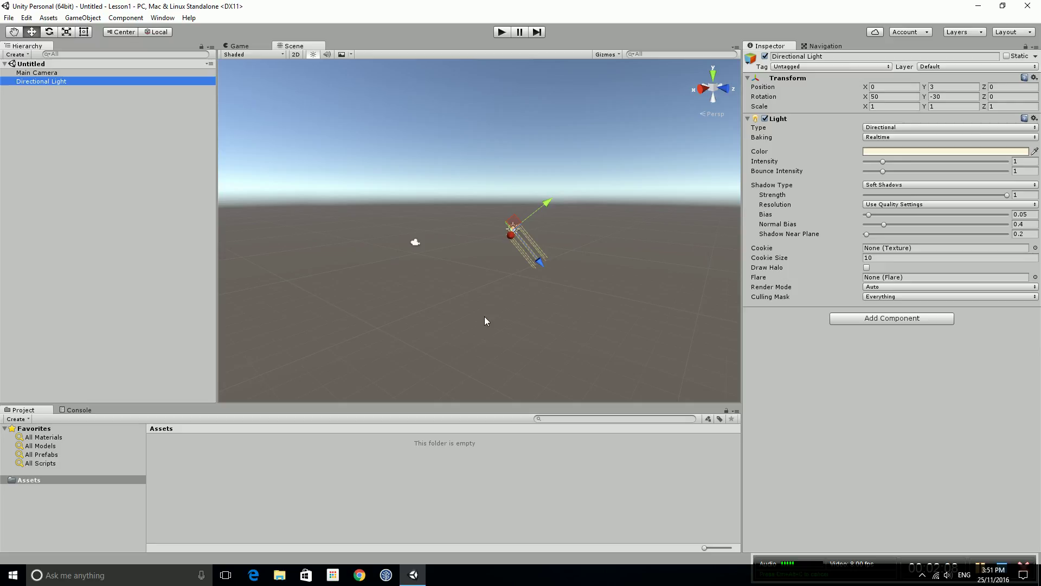
{"action": "left_click", "coordinate": [415, 243]}
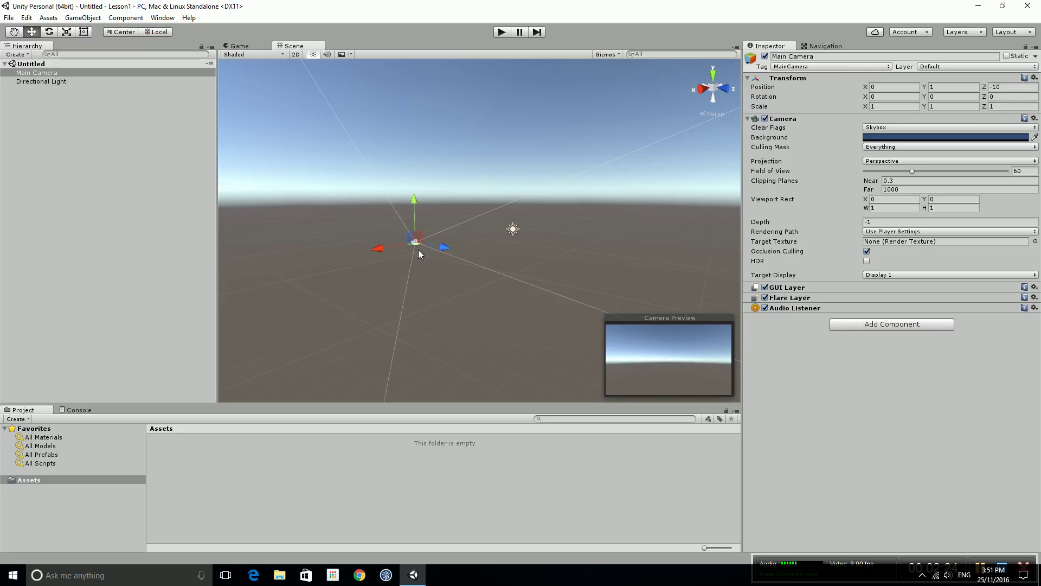
Reselect Main Camera and open its Add Component list in the Inspector
{"action": "left_click", "coordinate": [55, 70]}
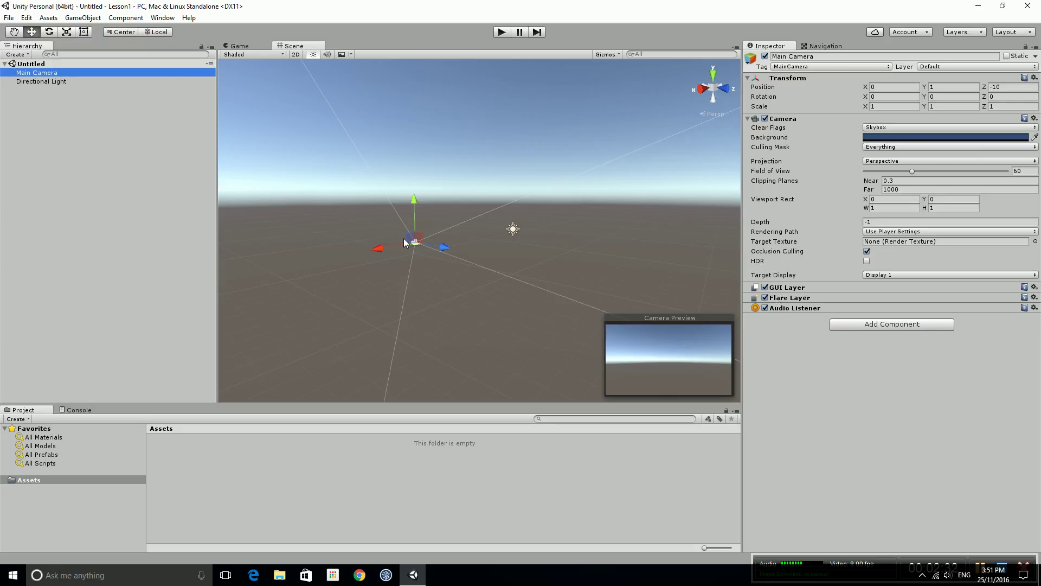
{"action": "left_click", "coordinate": [271, 455]}
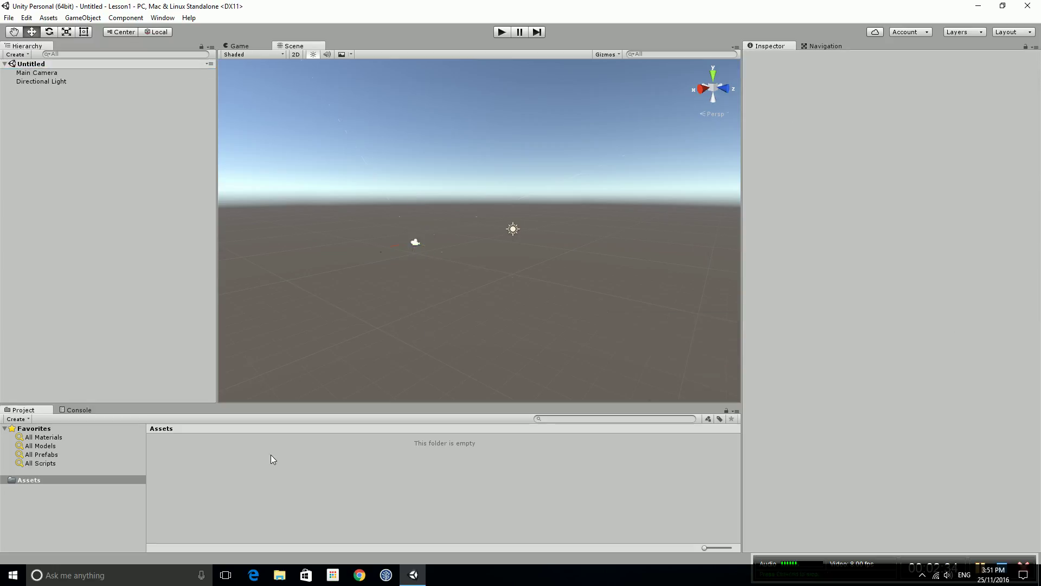
{"action": "right_click", "coordinate": [271, 454]}
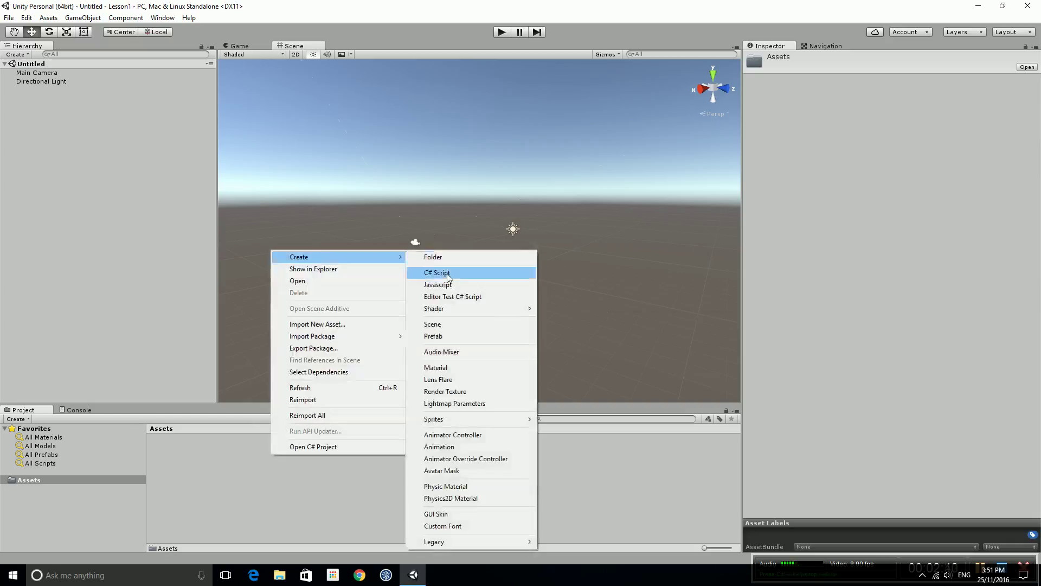
{"action": "left_click", "coordinate": [225, 473]}
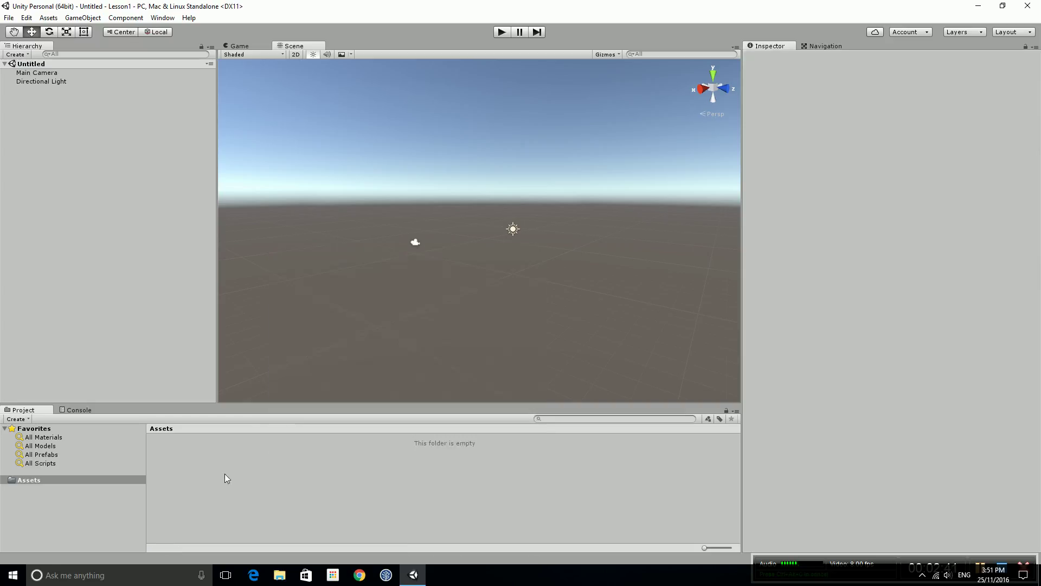
{"action": "left_click", "coordinate": [55, 80]}
{"action": "key", "text": "Up"}
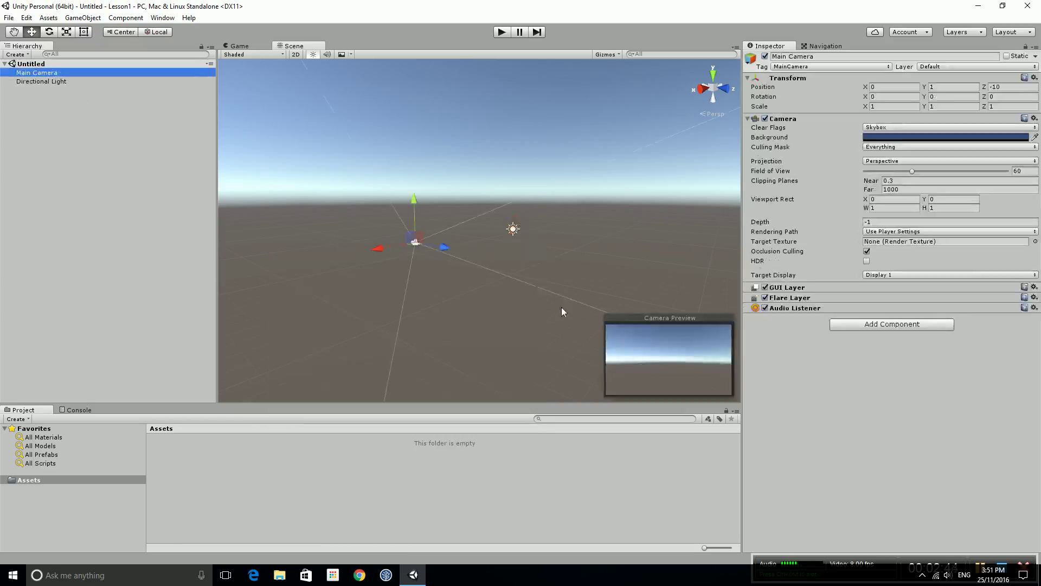
{"action": "left_click", "coordinate": [881, 325]}
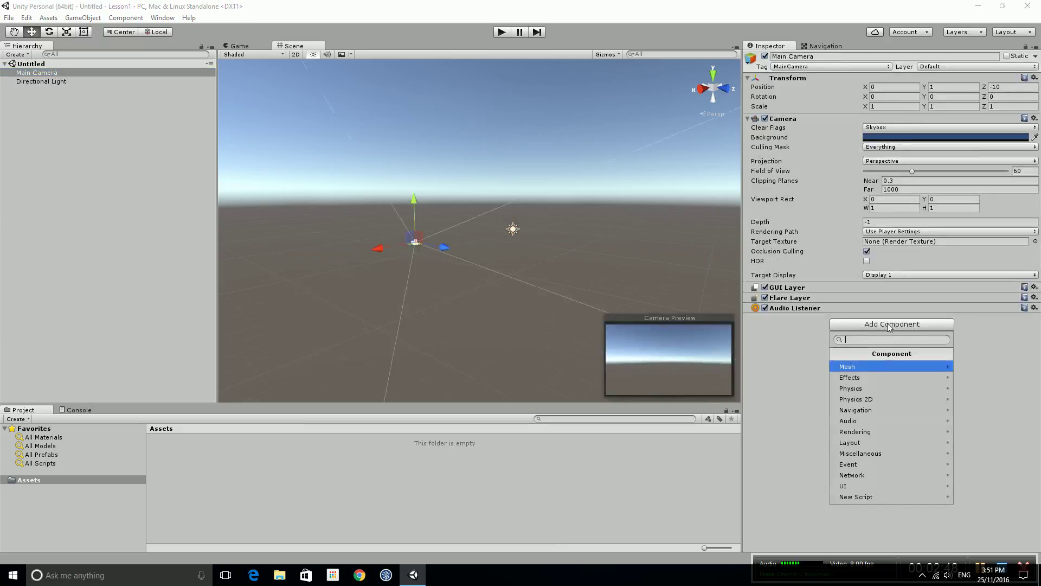
Add a New Script named HelloWorldScript in C Sharp with Create and Add
{"action": "left_click", "coordinate": [875, 497]}
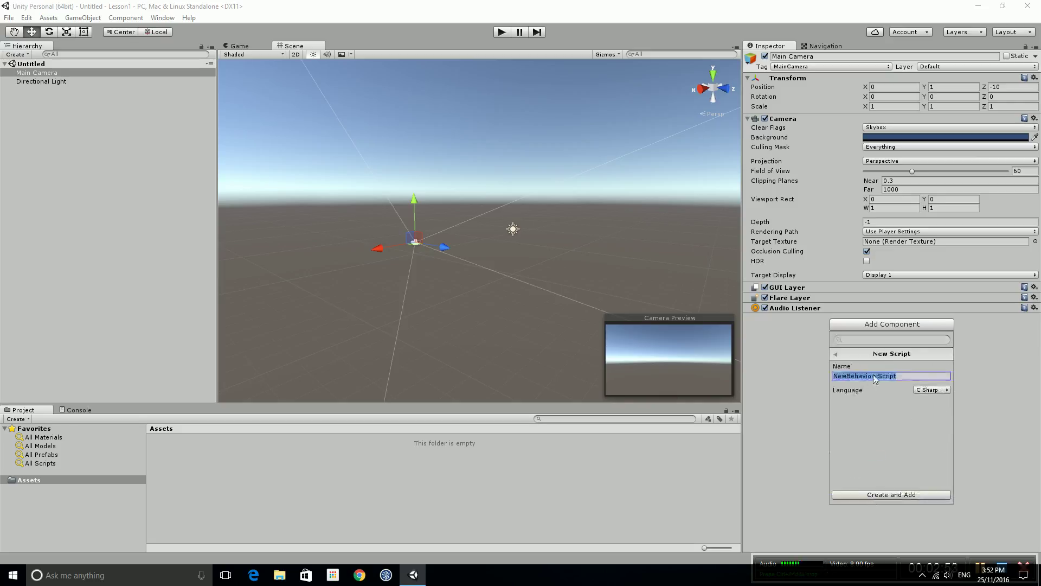
{"action": "left_click_drag", "start_coordinate": [878, 376], "coordinate": [850, 375]}
{"action": "type", "text": "HelloWorld"}
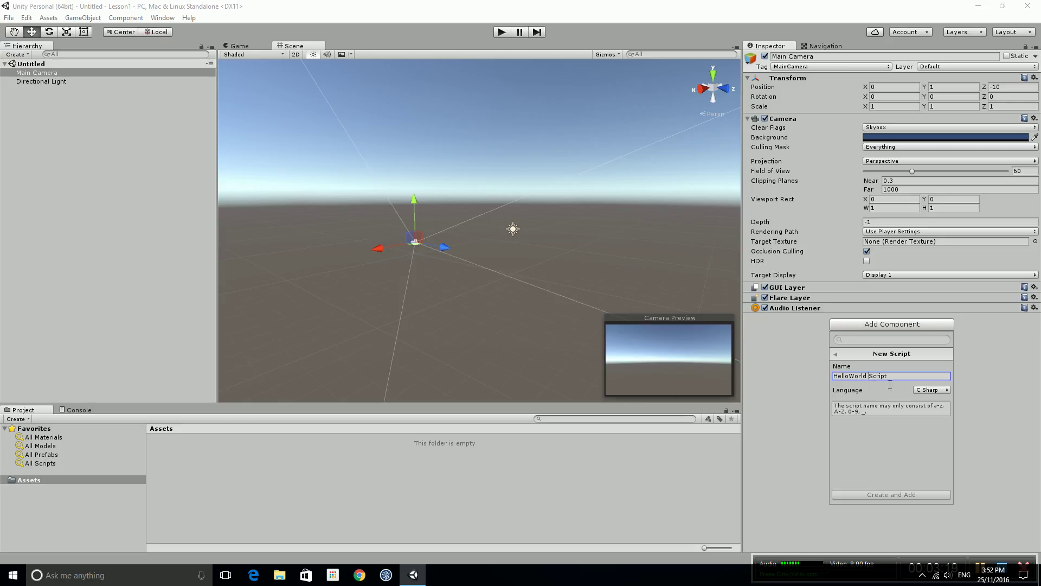
{"action": "key", "text": "BackSpace"}
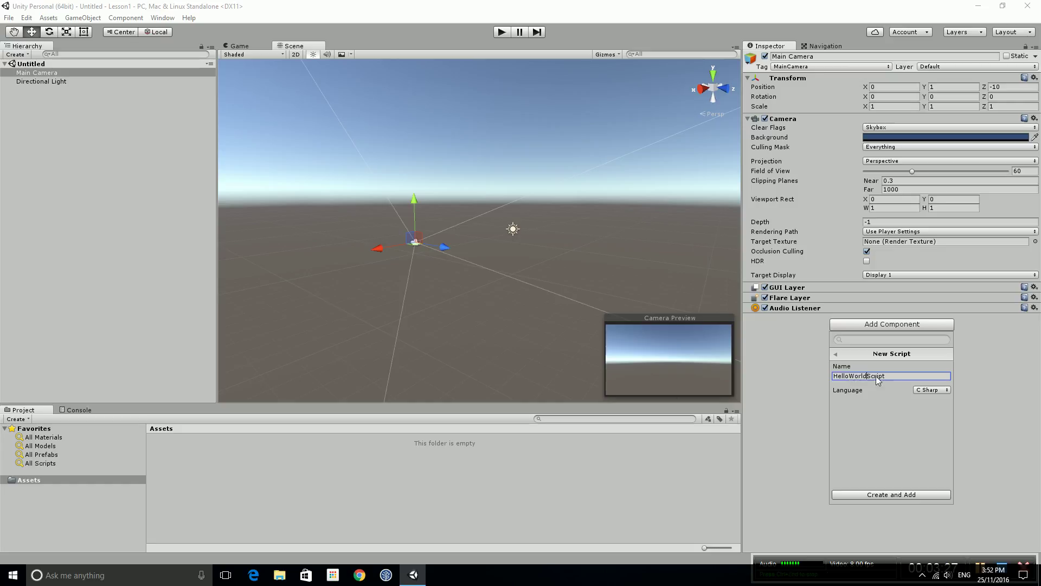
{"action": "left_click", "coordinate": [896, 493]}
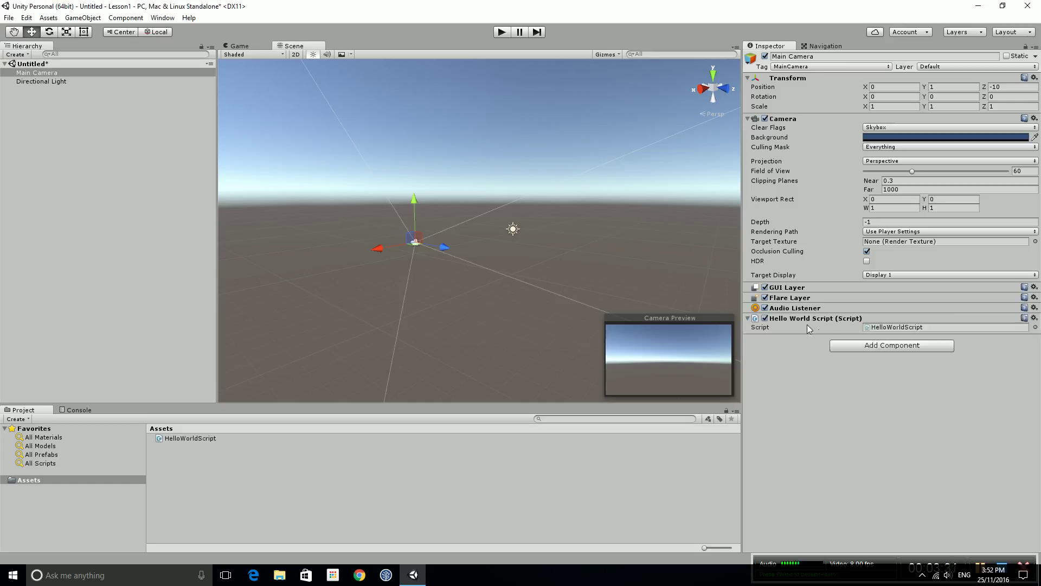
Return to the Unity editor and open the Assets menu for HelloWorldScript
{"action": "left_click", "coordinate": [765, 318]}
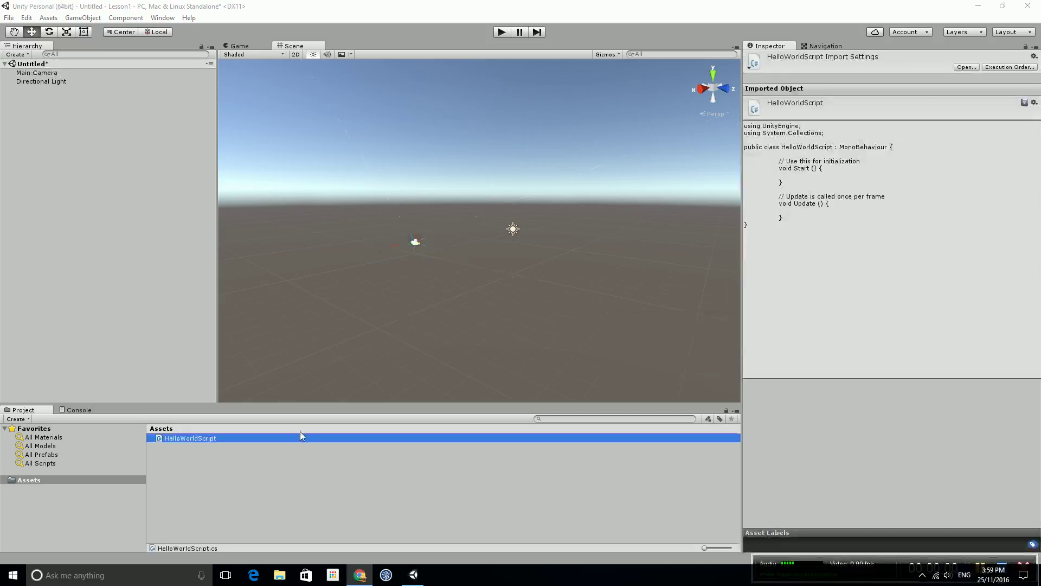
{"action": "left_click", "coordinate": [194, 438]}
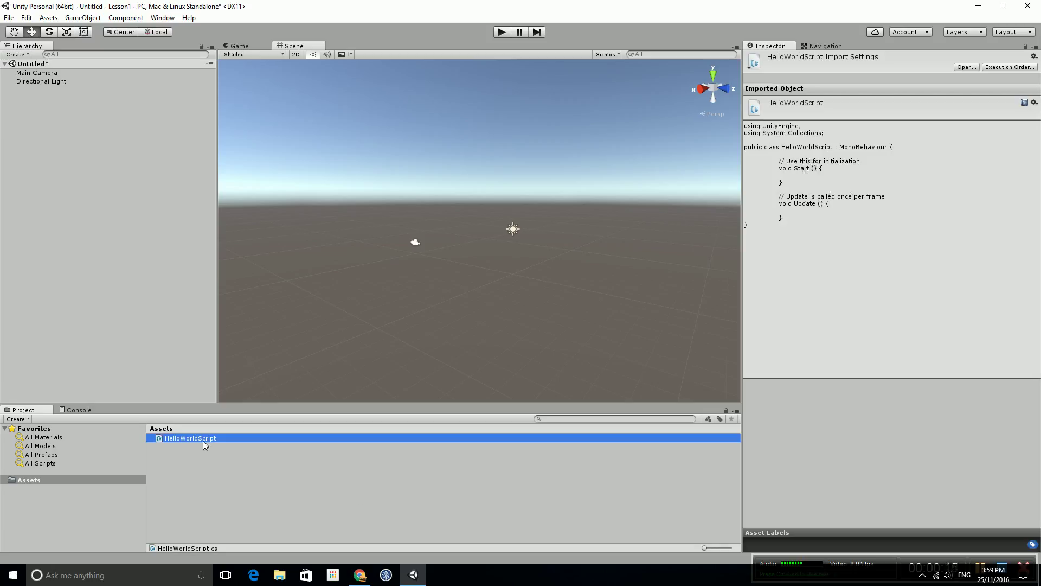
{"action": "left_click", "coordinate": [57, 19]}
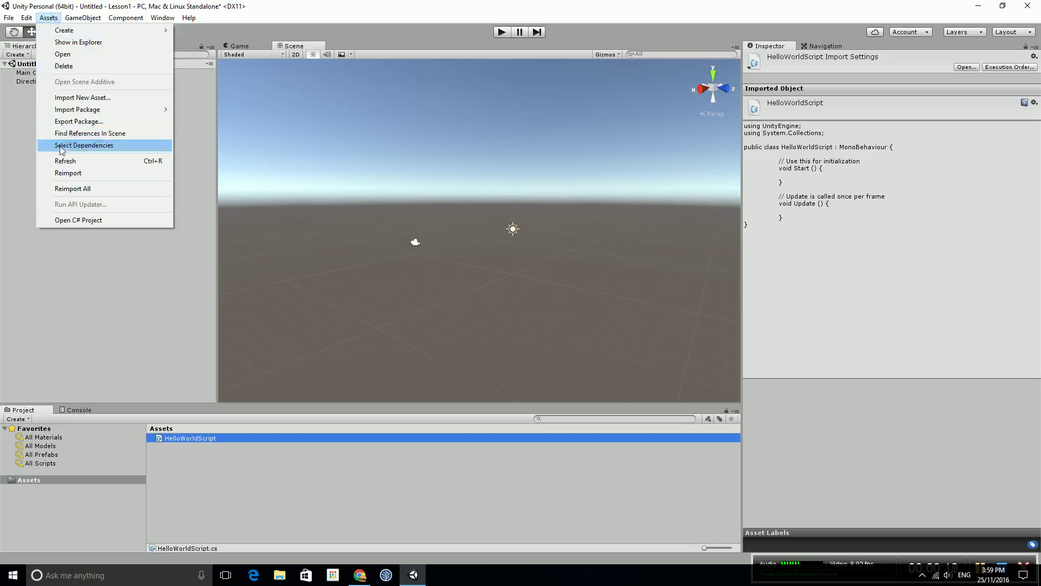
Open the Lesson1 C# project in MonoDevelop, then switch back to the Unity editor
{"action": "left_click", "coordinate": [89, 222]}
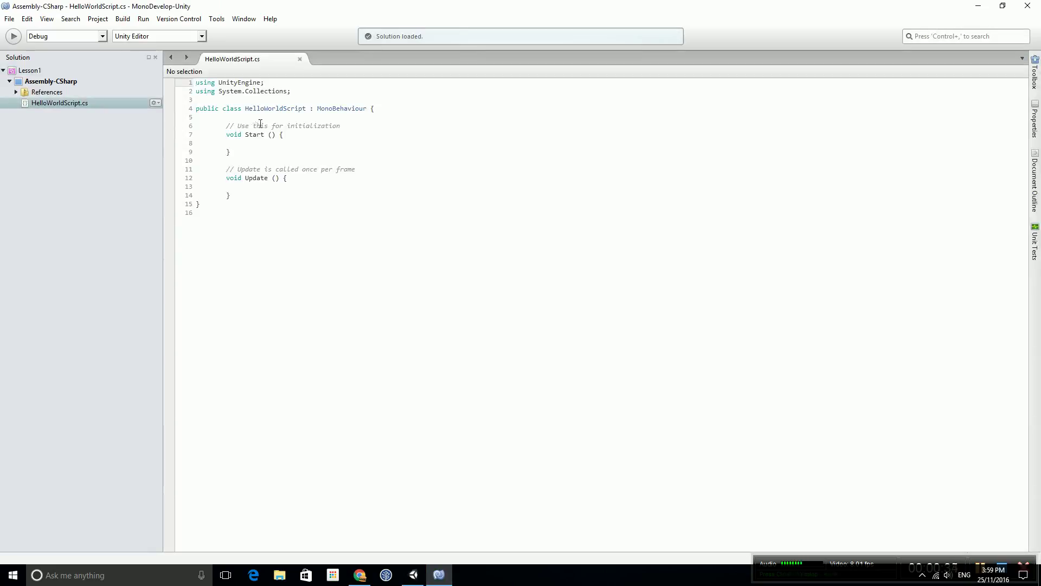
{"action": "left_click", "coordinate": [413, 574]}
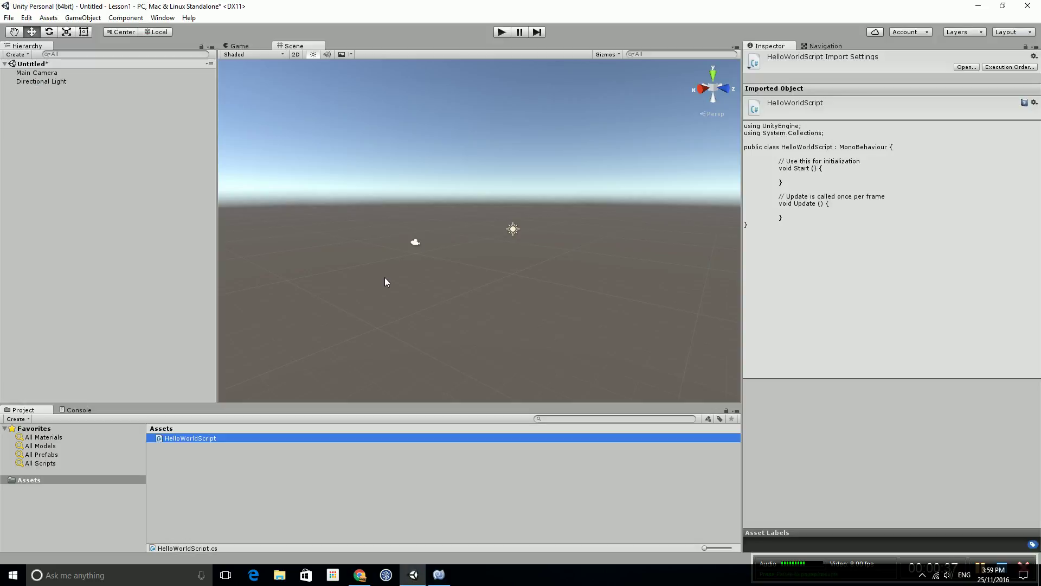
{"action": "left_click", "coordinate": [27, 18]}
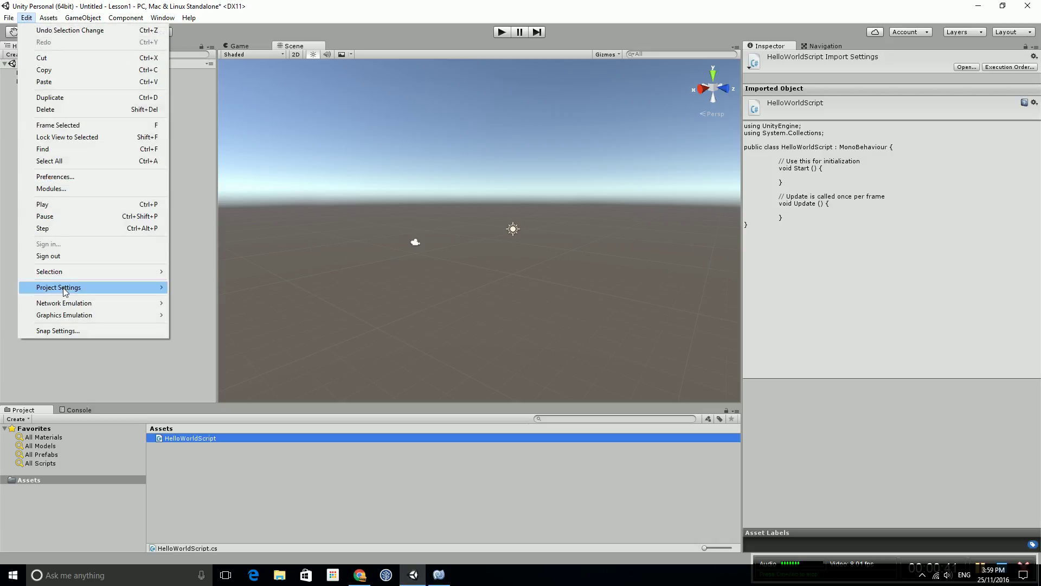
Keep MonoDevelop (built-in) as the External Script Editor in Preferences > External Tools, then close Preferences
{"action": "left_click", "coordinate": [65, 177]}
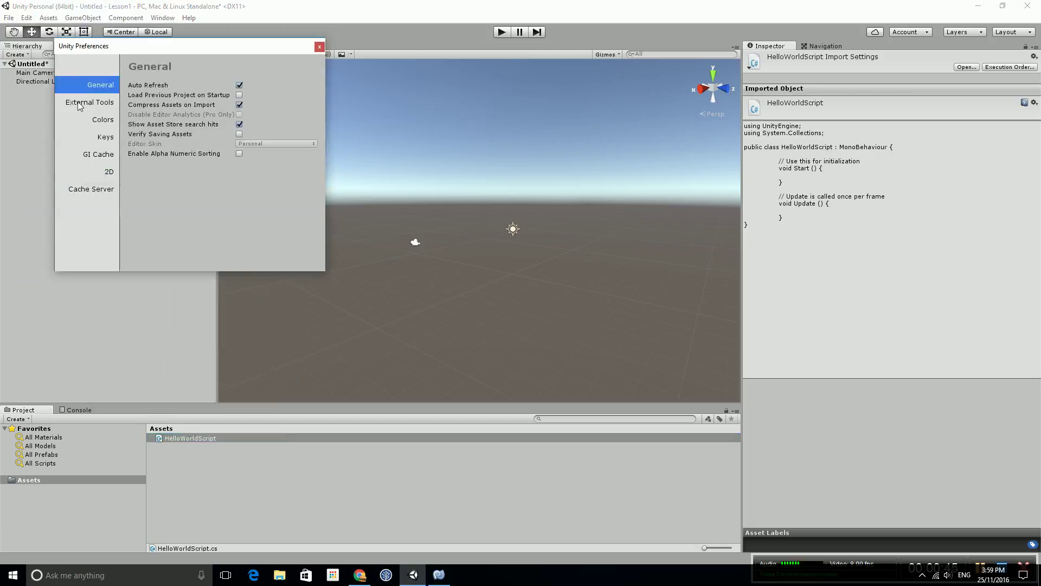
{"action": "left_click", "coordinate": [81, 104]}
{"action": "left_click", "coordinate": [261, 87]}
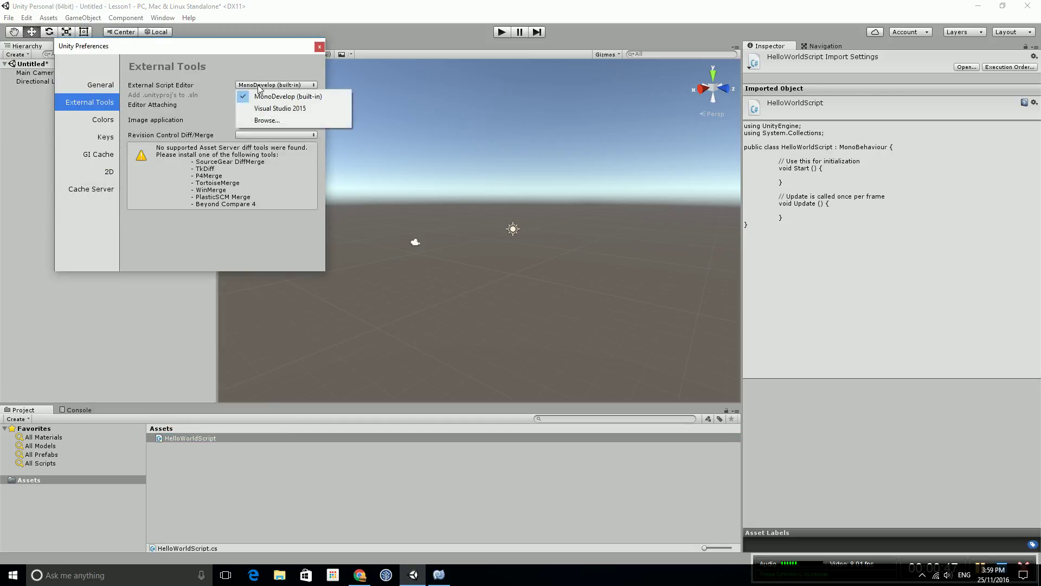
{"action": "left_click", "coordinate": [282, 100]}
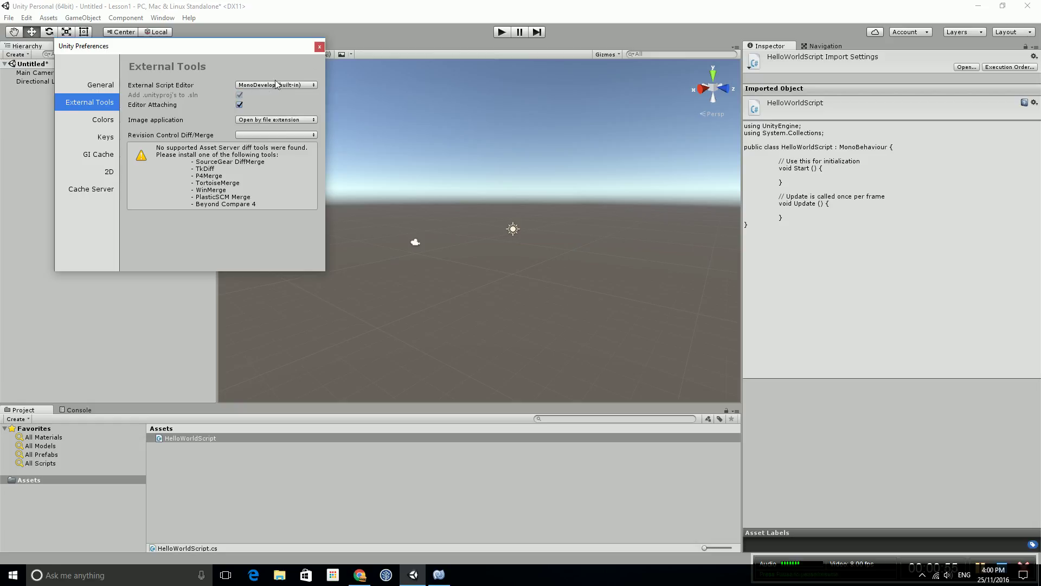
{"action": "left_click", "coordinate": [320, 46]}
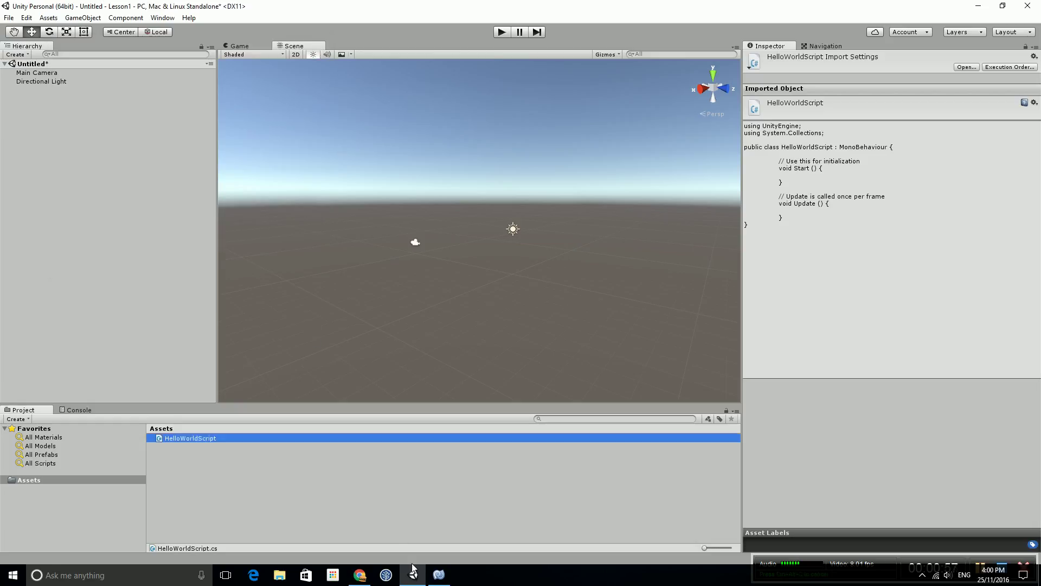
Bring HelloWorldScript.cs forward in MonoDevelop and indent the empty line inside Start()
{"action": "left_click", "coordinate": [437, 576]}
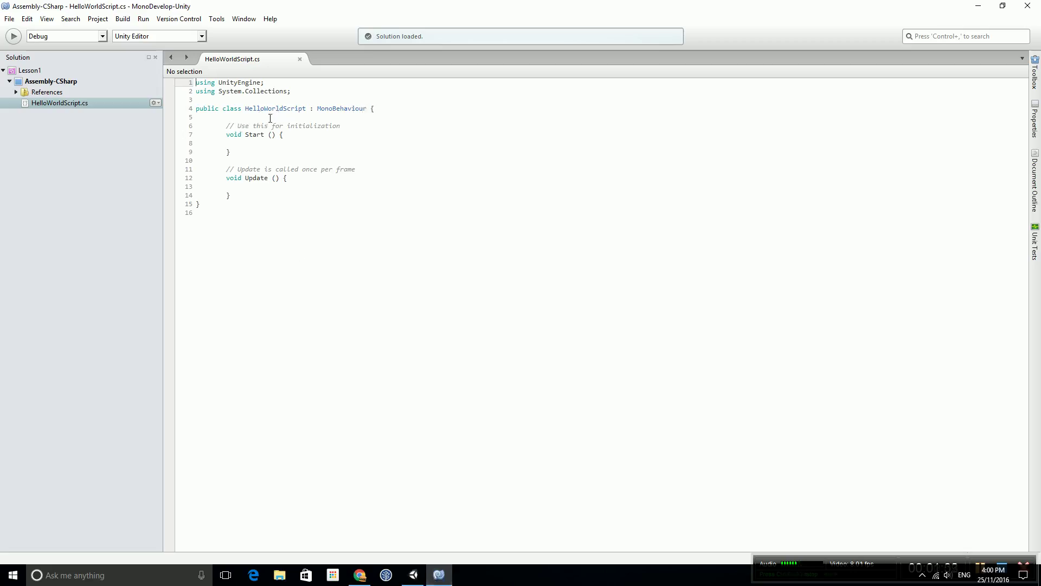
{"action": "scroll", "coordinate": [304, 256], "scroll_direction": "up", "scroll_amount": 5, "text": "ctrl"}
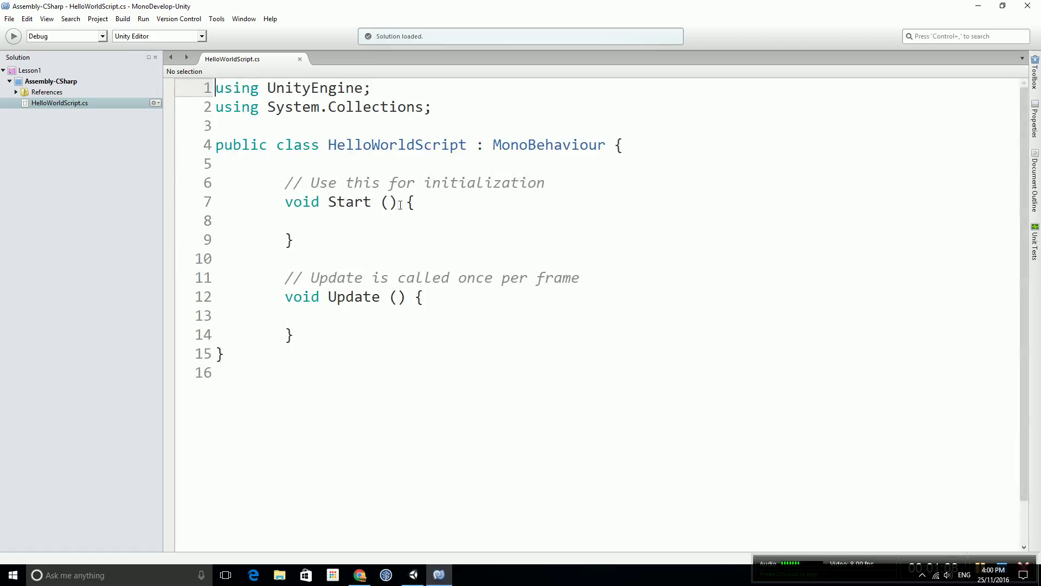
{"action": "left_click", "coordinate": [330, 202]}
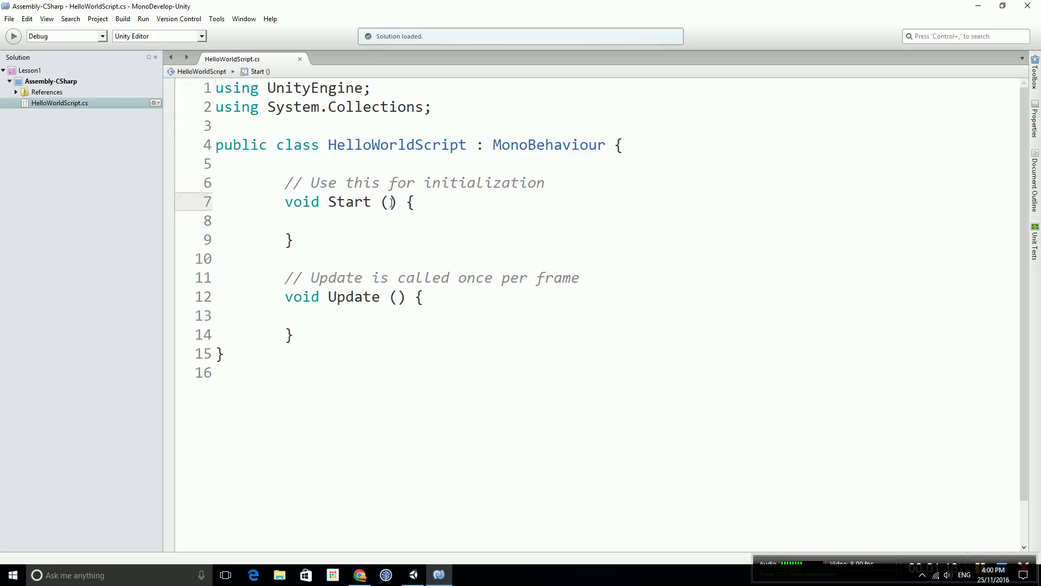
{"action": "left_click", "coordinate": [349, 223]}
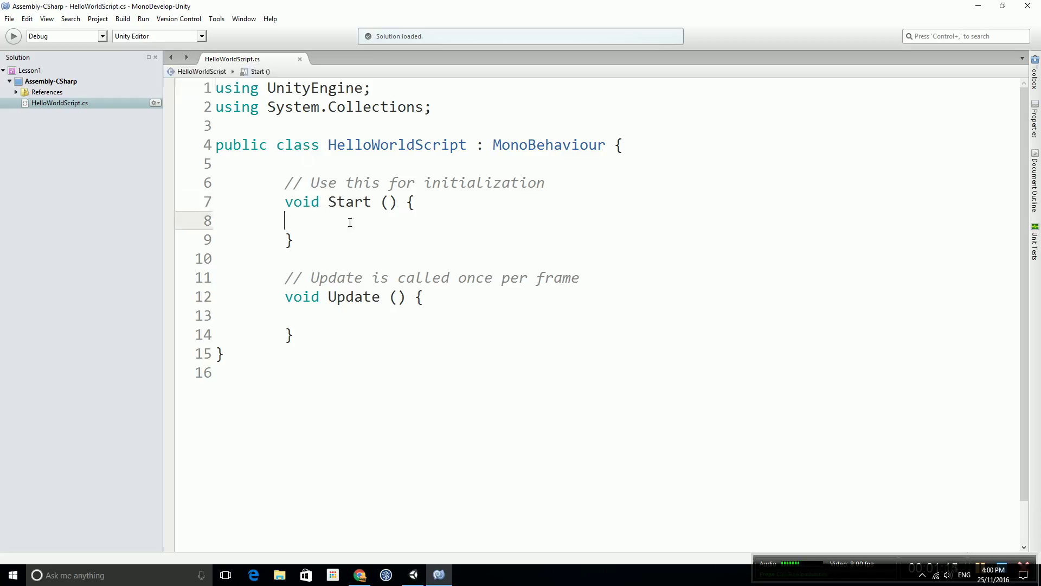
{"action": "key", "text": "Tab"}
{"action": "left_click", "coordinate": [408, 205]}
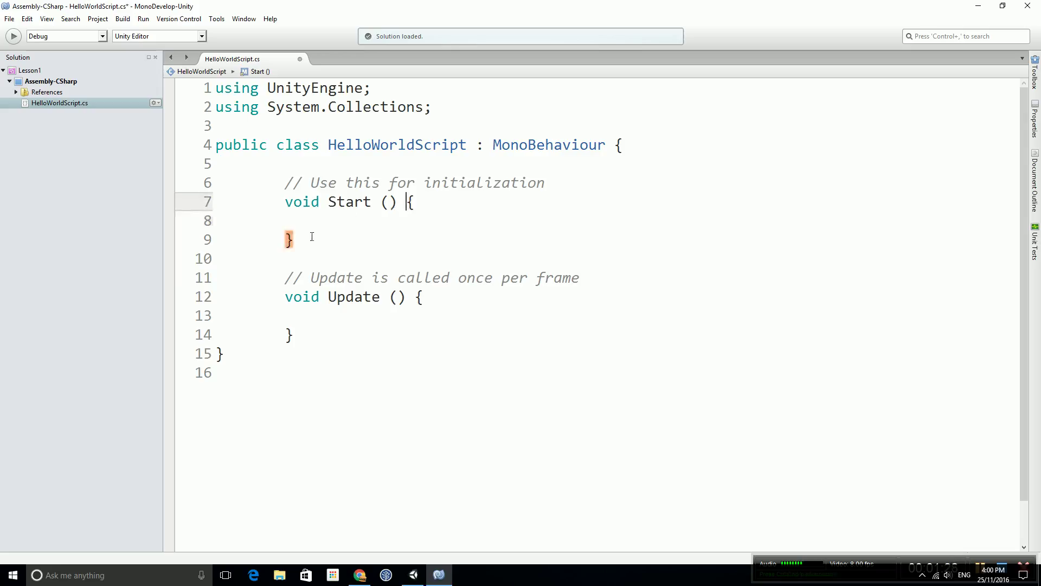
{"action": "left_click", "coordinate": [351, 221]}
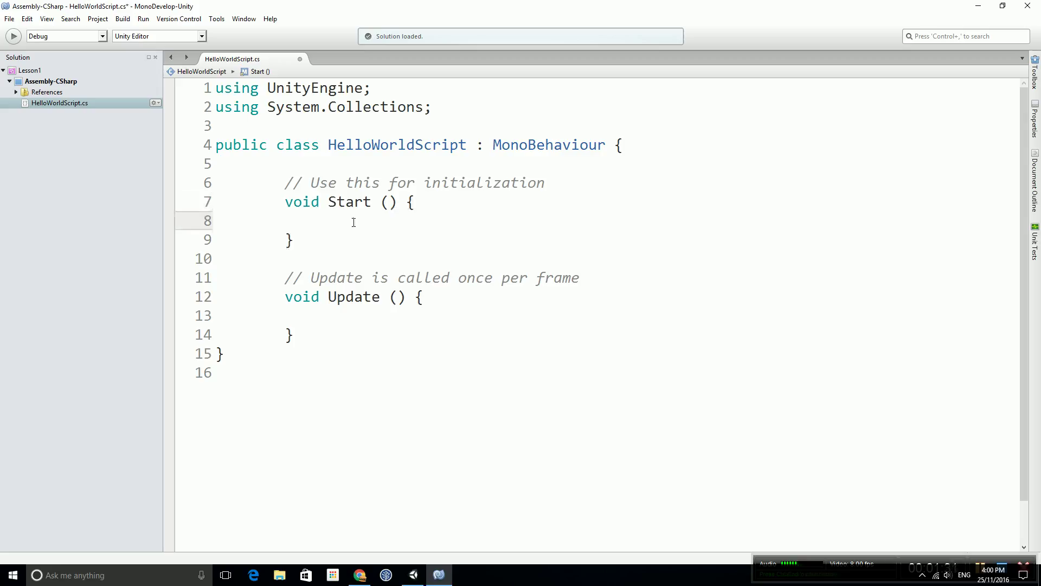
Add print("Hello World"); to the Start method and save HelloWorldScript.cs
{"action": "type", "text": "print"}
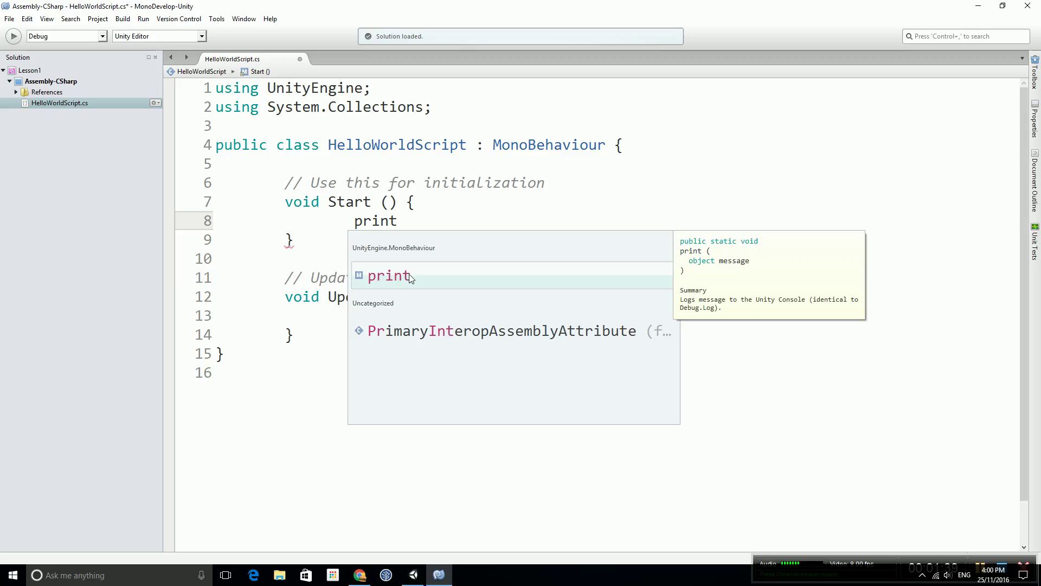
{"action": "double_click", "coordinate": [409, 274]}
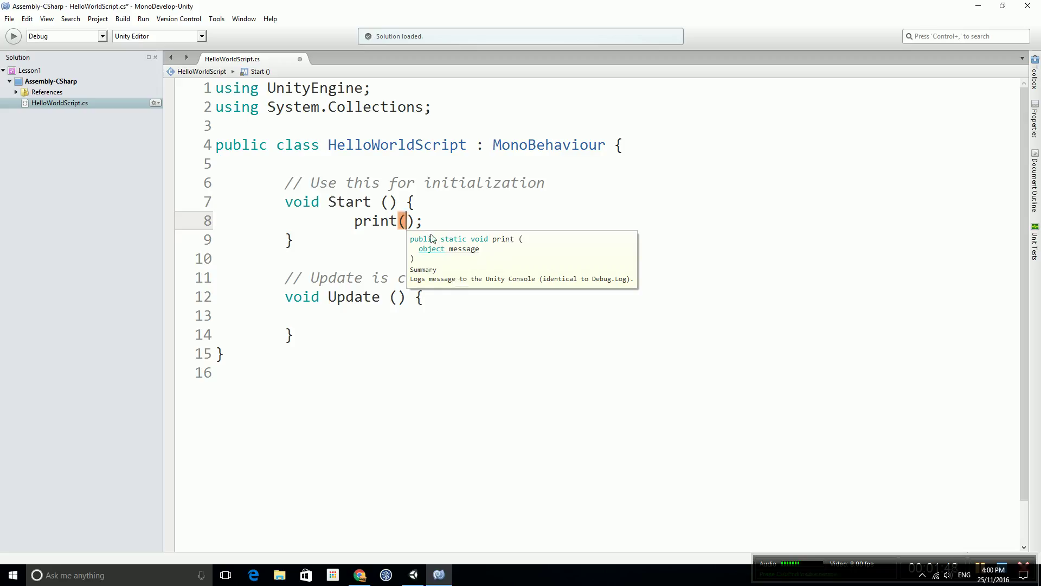
{"action": "type", "text": "\"Hello Wor"}
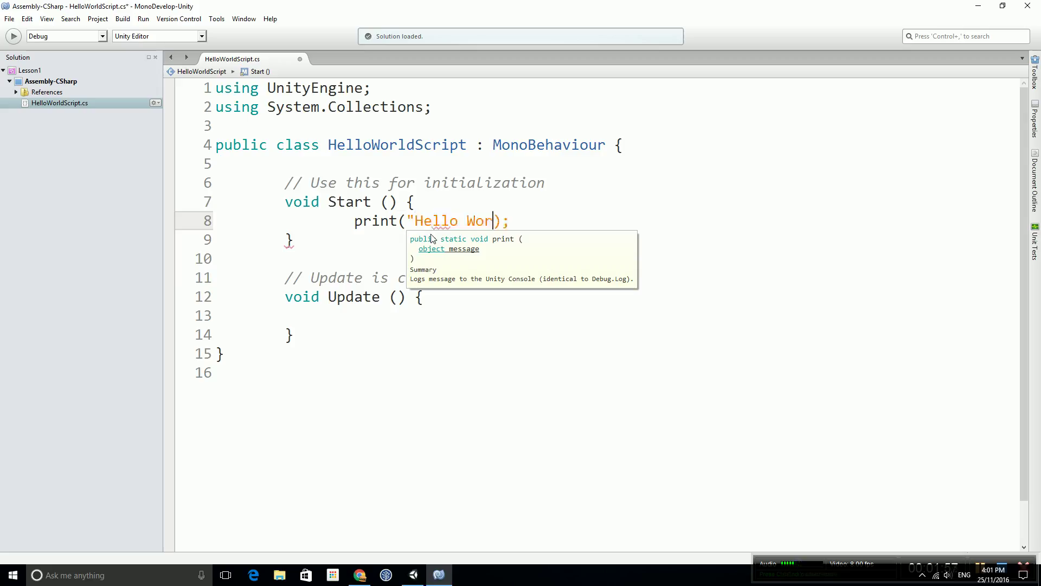
{"action": "type", "text": "ld\""}
{"action": "key", "text": "Right"}
{"action": "key", "text": "Right"}
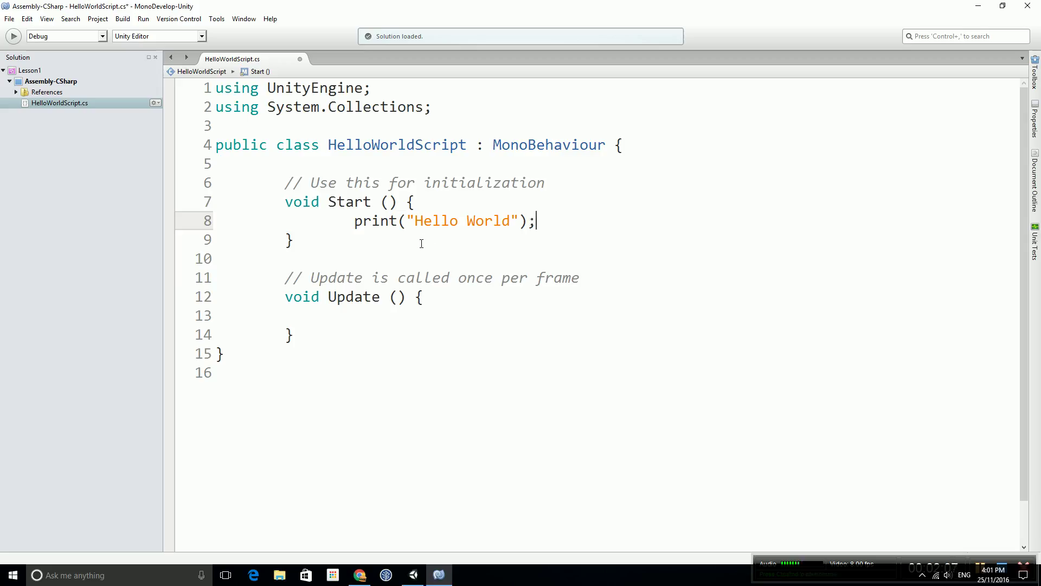
{"action": "key", "text": "ctrl+s"}
{"action": "left_click", "coordinate": [11, 20]}
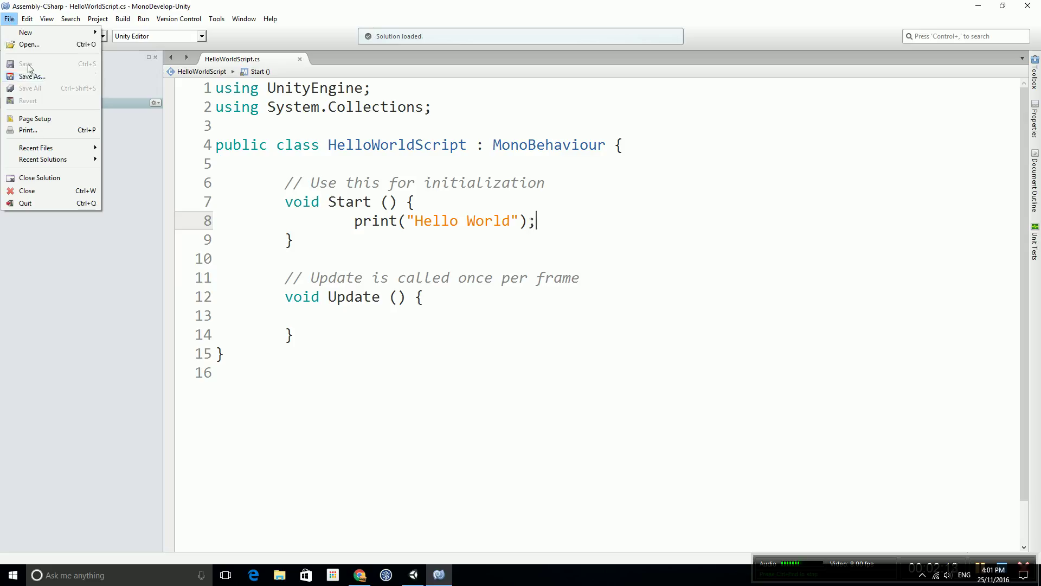
Dismiss the File menu and minimise MonoDevelop to get back to Unity
{"action": "left_click", "coordinate": [368, 242]}
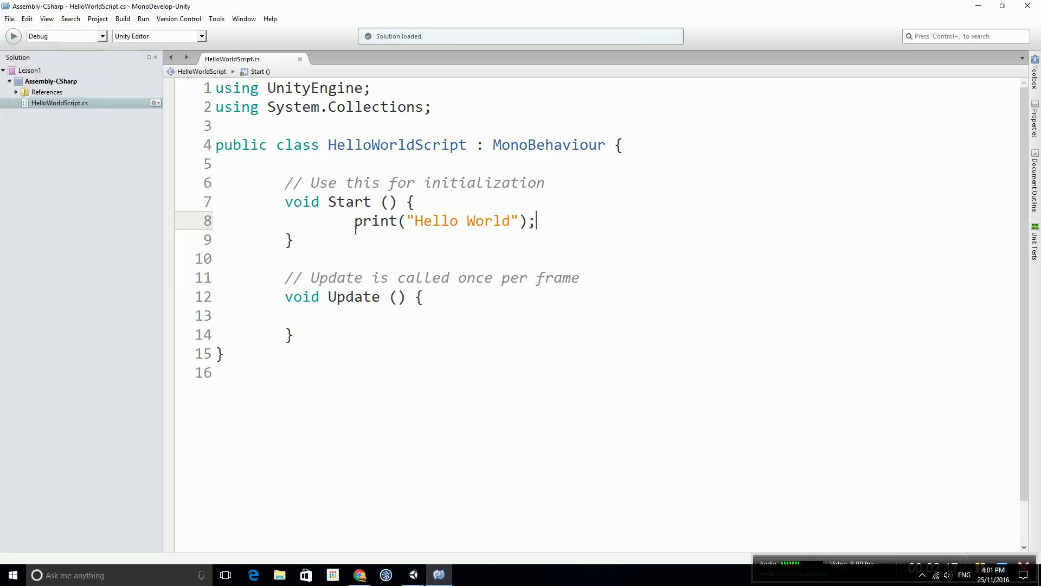
{"action": "left_click", "coordinate": [978, 6]}
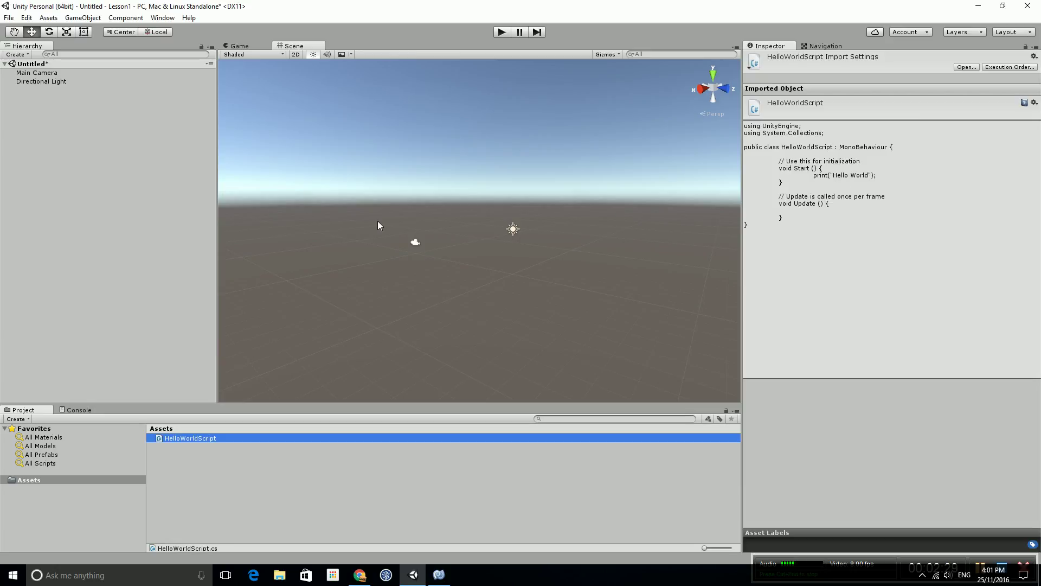
Select Main Camera, show the Console, and run Play mode so 'Hello World' is logged
{"action": "left_click", "coordinate": [54, 73]}
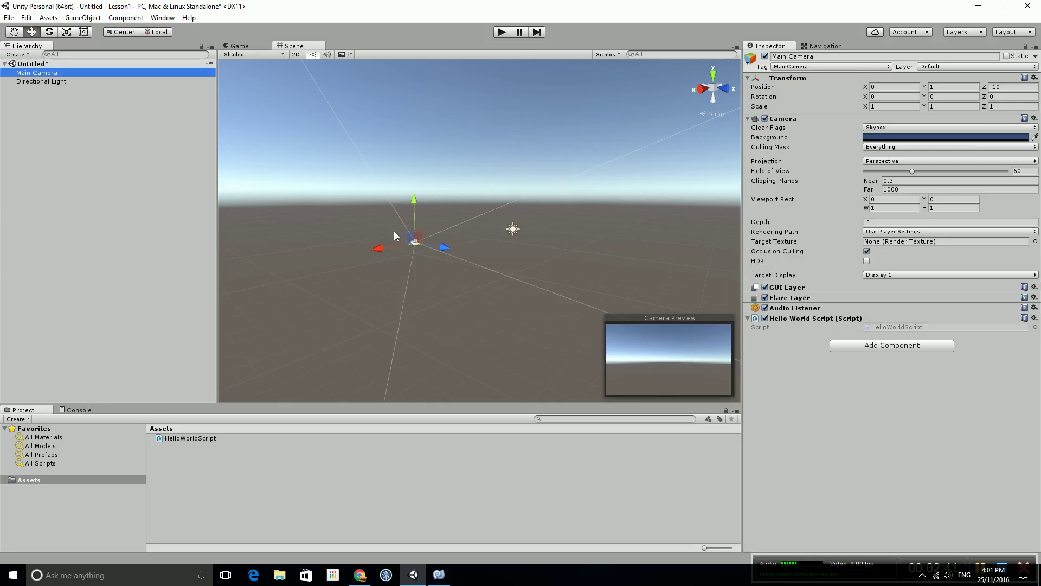
{"action": "left_click", "coordinate": [85, 411]}
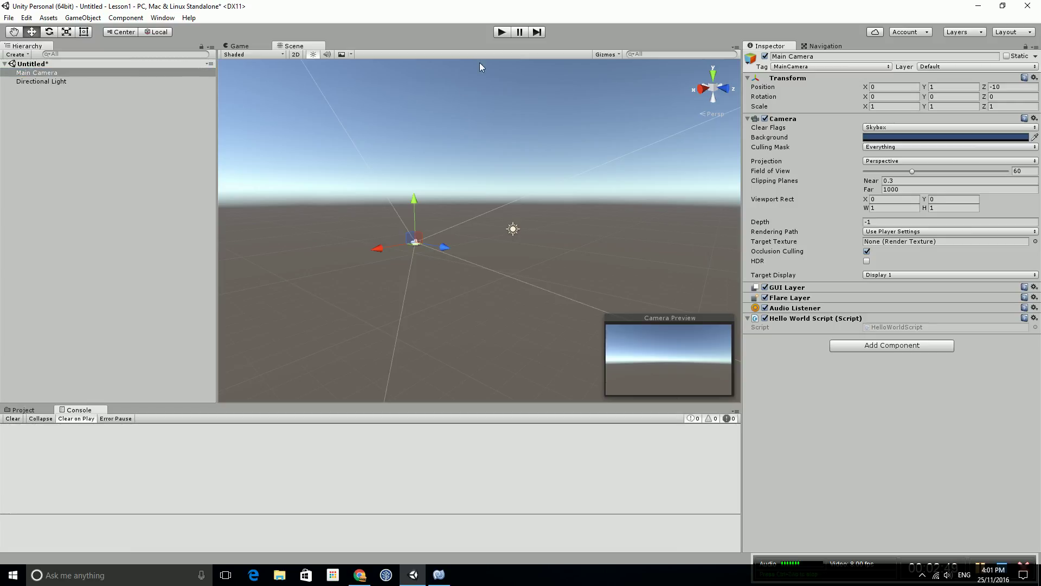
{"action": "left_click", "coordinate": [502, 32]}
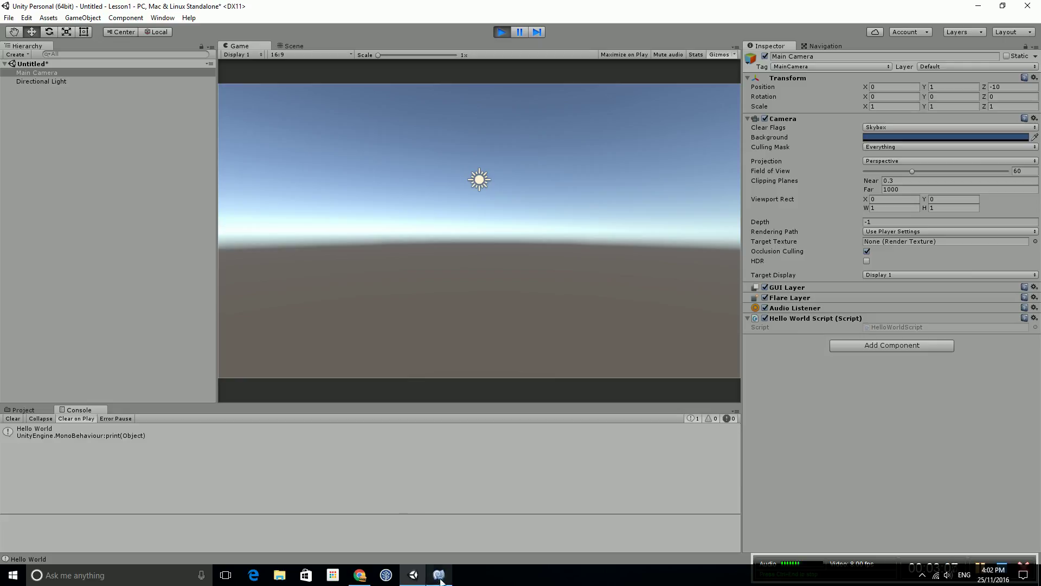
{"action": "mouse_move", "coordinate": [441, 580]}
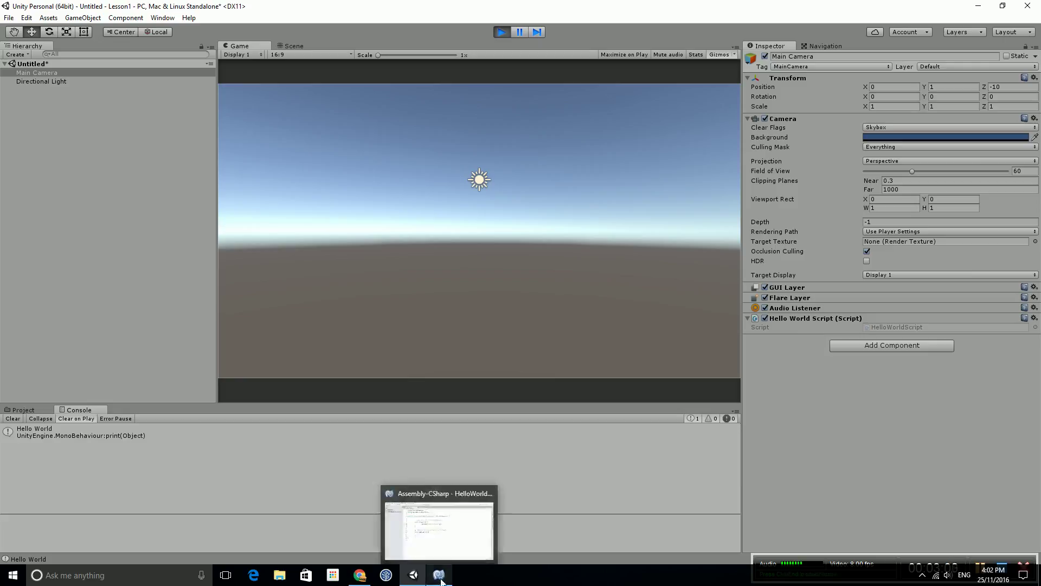